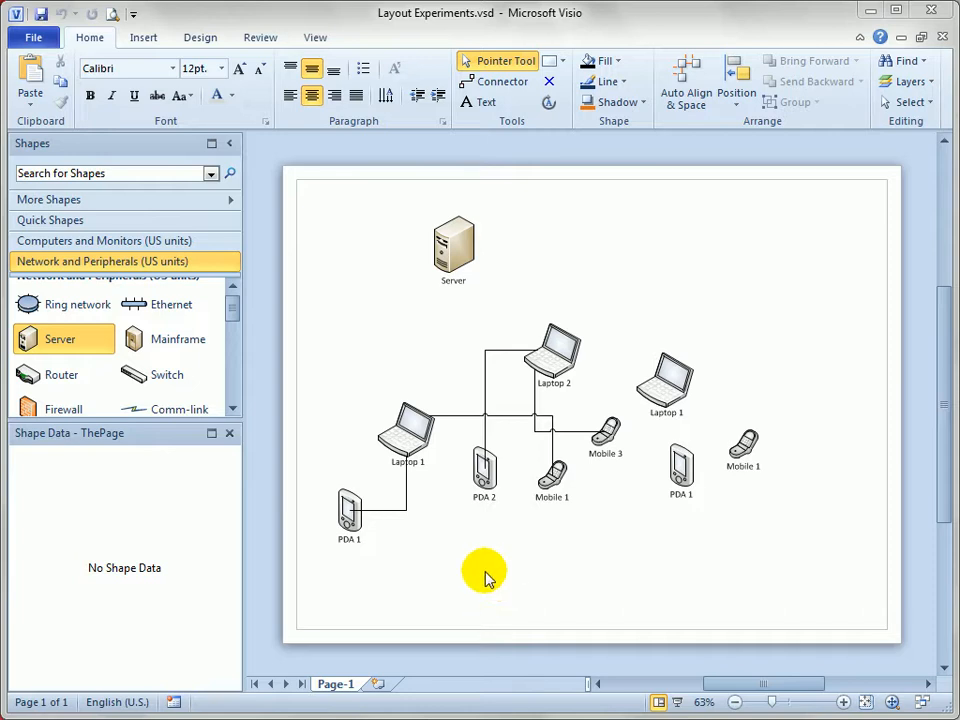
pyautogui.click(412, 428)
pyautogui.click(349, 508)
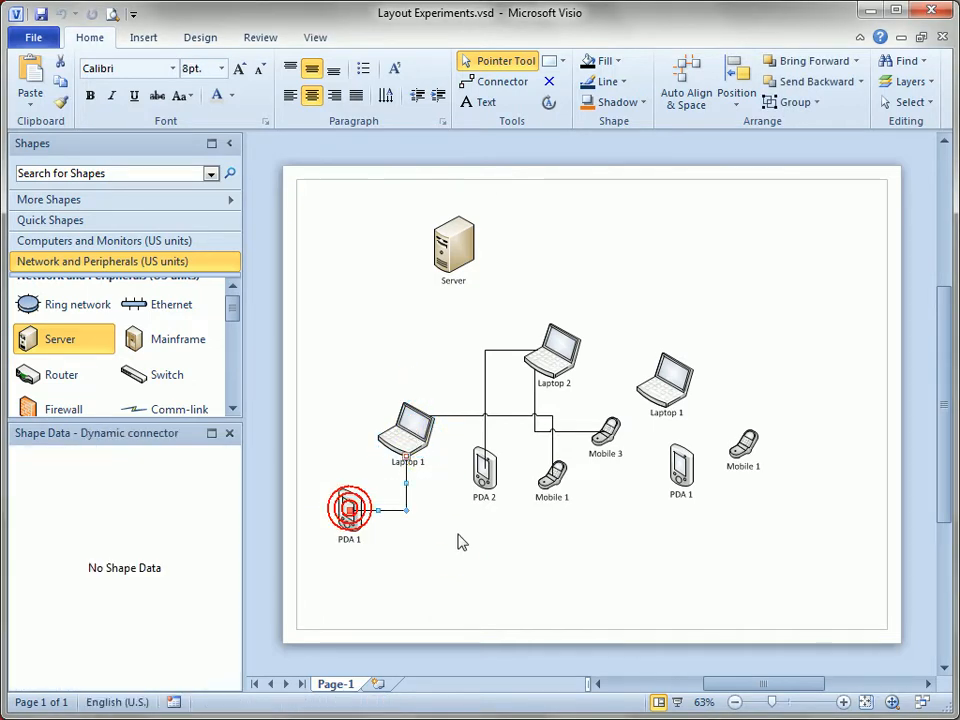
pyautogui.click(552, 480)
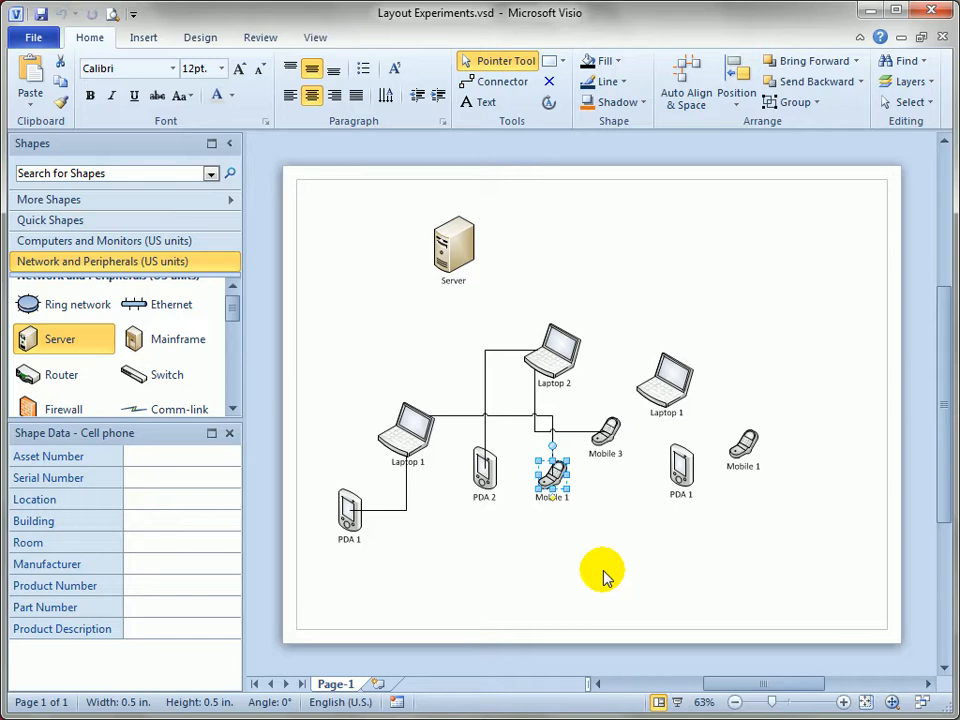
# Step: Rename the unconnected laptop beside Laptop 2 to "Laptop 3"
pyautogui.keyDown('ctrl'); pyautogui.keyDown('shift'); pyautogui.click(435, 540); pyautogui.keyUp('shift'); pyautogui.keyUp('ctrl')
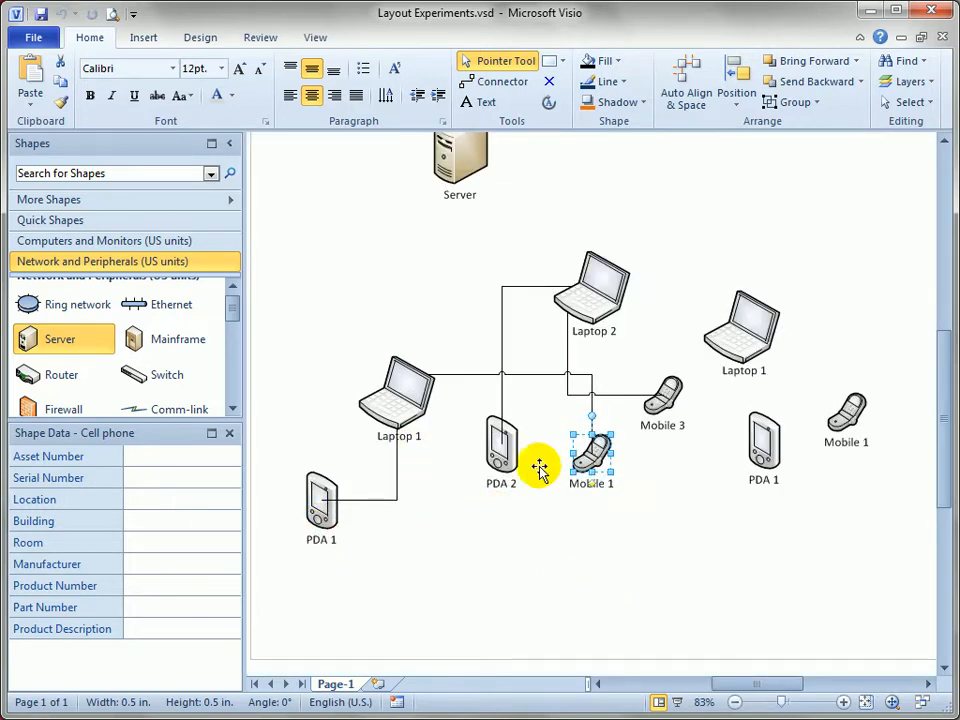
pyautogui.click(619, 544)
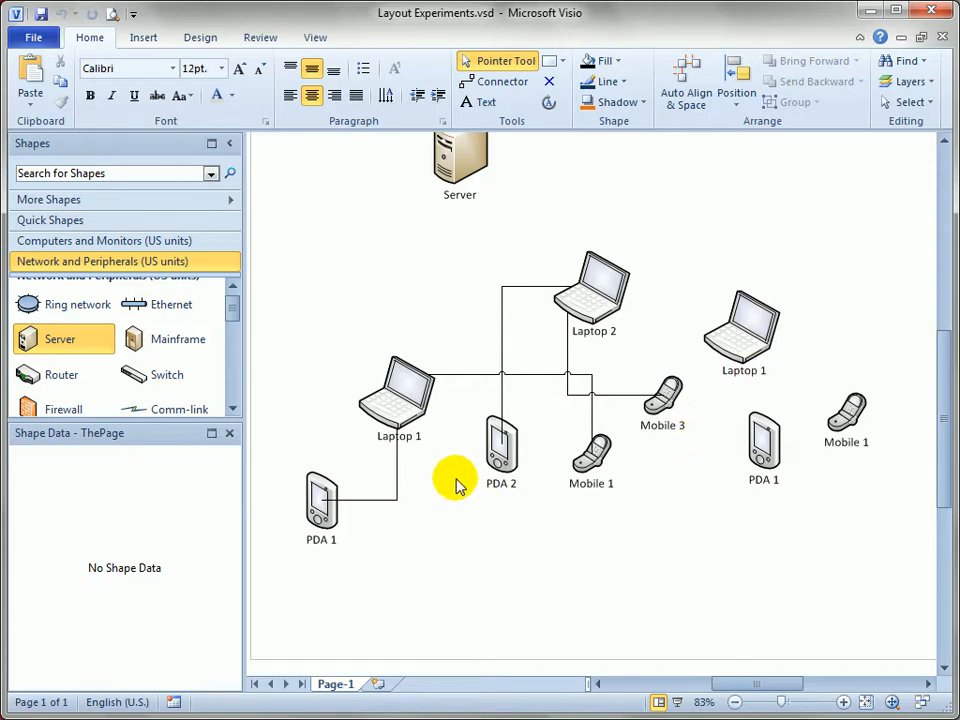
pyautogui.click(688, 528)
pyautogui.moveTo(707, 476); pyautogui.dragTo(604, 494)
pyautogui.click(642, 370)
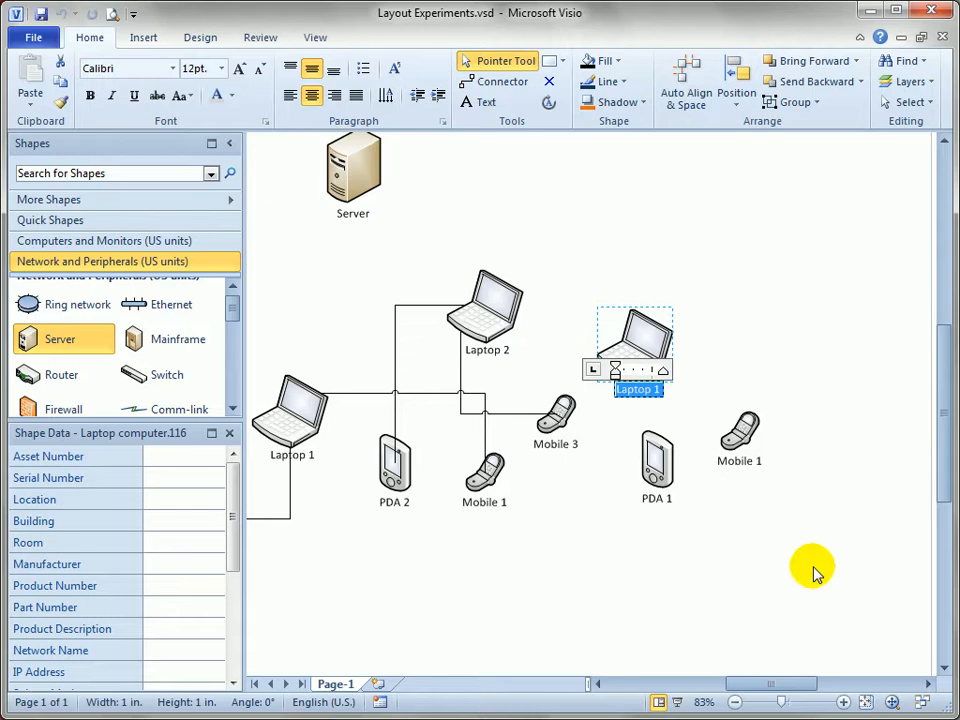
pyautogui.press('BackSpace')
pyautogui.write('2')
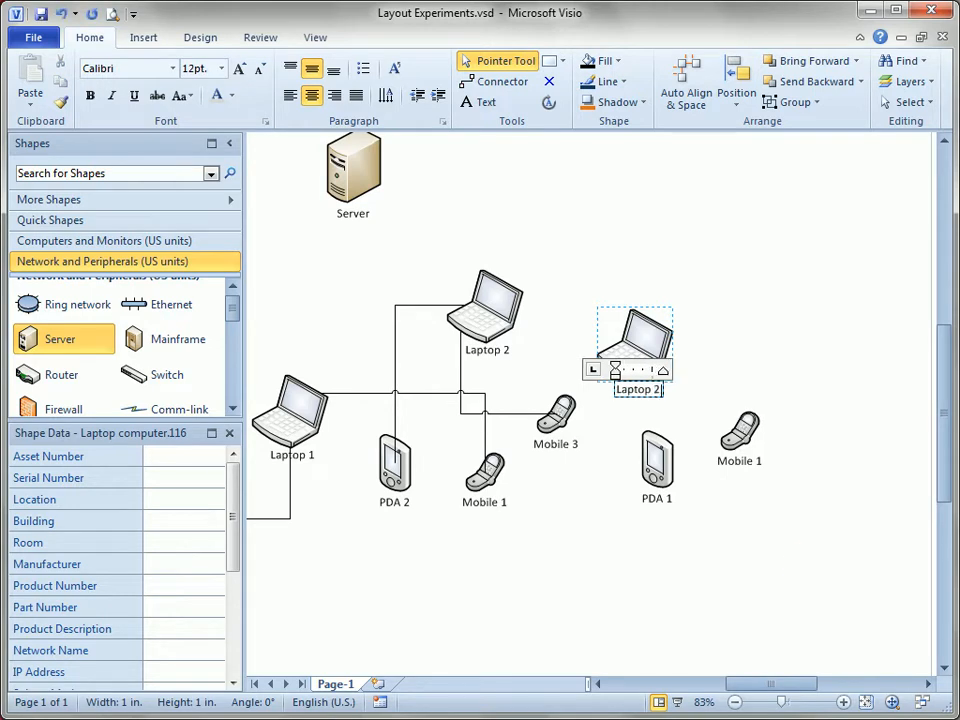
pyautogui.press('BackSpace')
pyautogui.write('3')
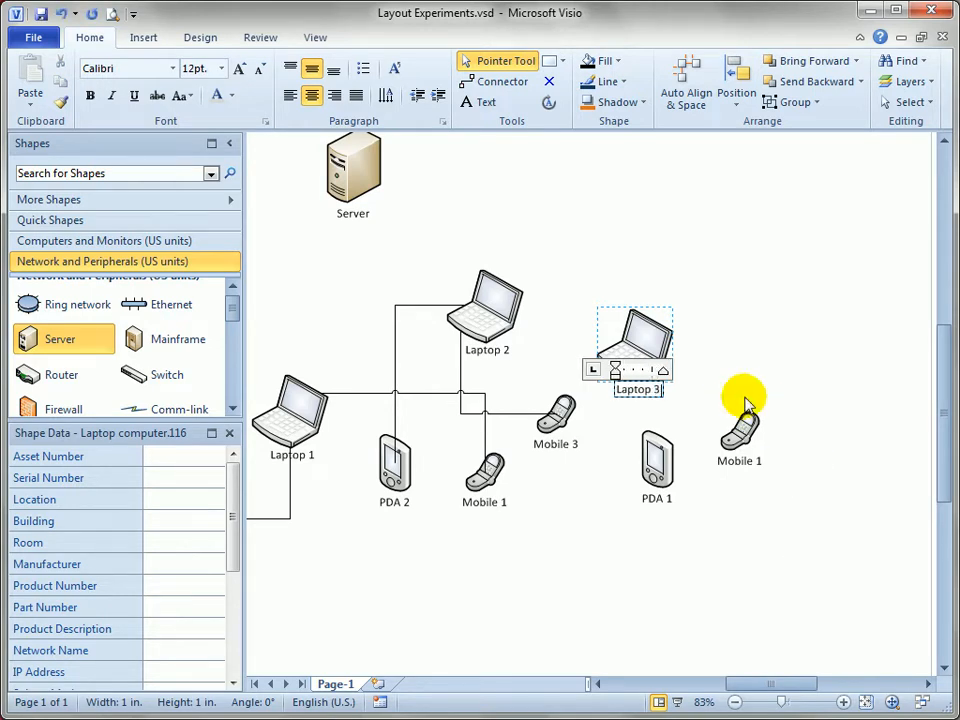
# Step: Rename the unconnected mobile phone below Laptop 3 to "Mobile 3"
pyautogui.click(745, 448)
pyautogui.press('F2')
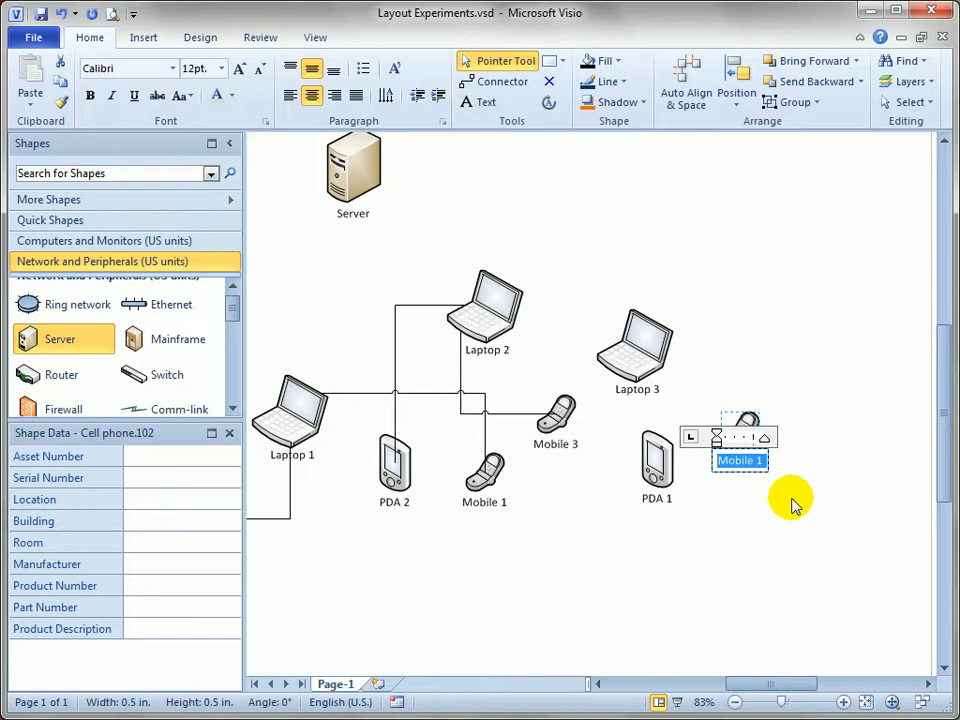
pyautogui.press('BackSpace')
pyautogui.write('3')
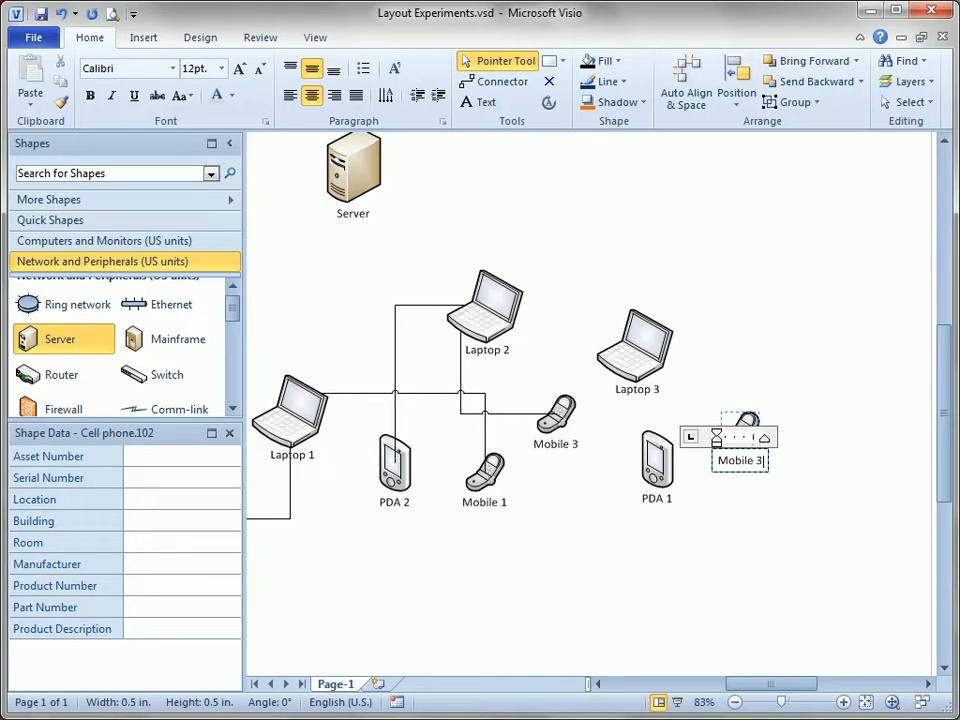
# Step: Rename the unconnected PDA below Laptop 3 to "PDA 3"
pyautogui.click(658, 470)
pyautogui.press('F2')
pyautogui.press('End')
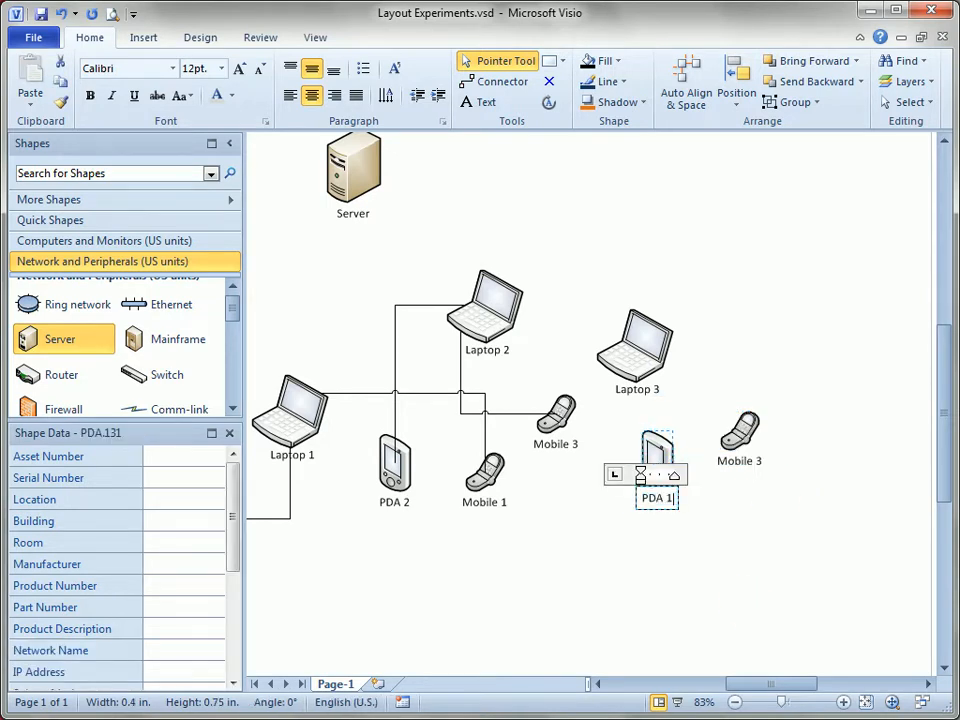
pyautogui.press('BackSpace')
pyautogui.write('3')
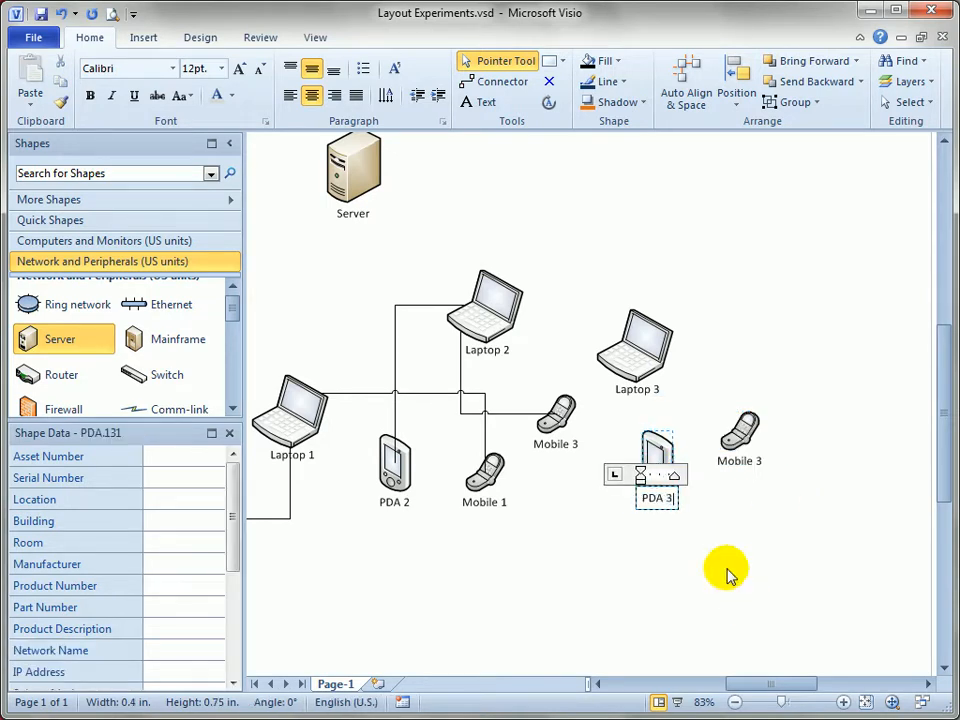
# Step: Rename the mobile phone connected to Laptop 2 to "Mobile 2" and return to the Pointer tool
pyautogui.click(556, 425)
pyautogui.moveTo(570, 468)
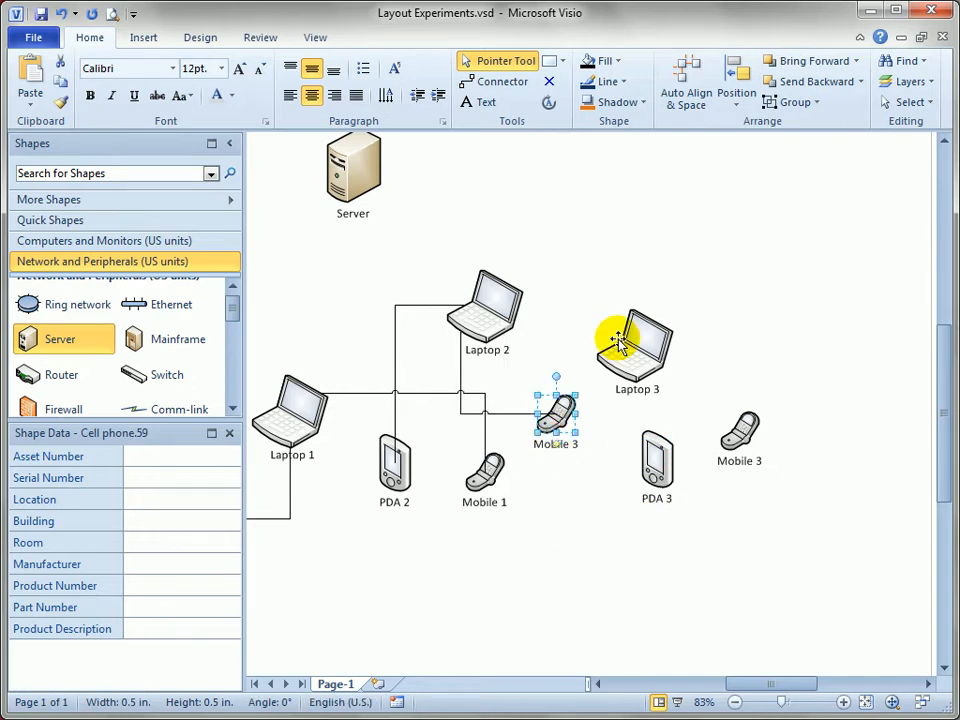
pyautogui.click(477, 103)
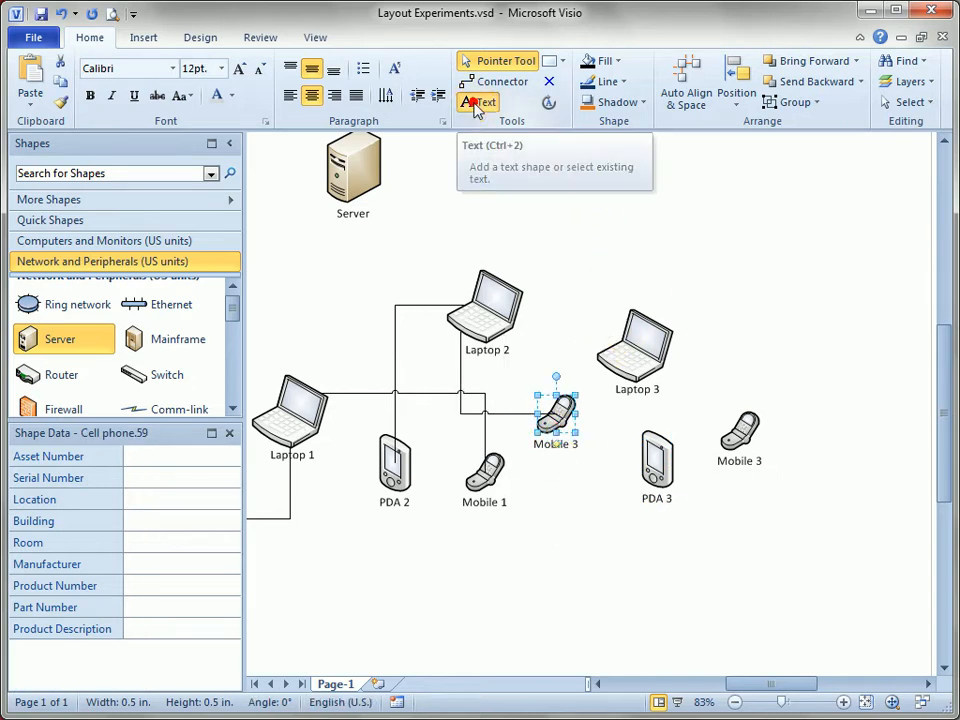
pyautogui.press('End')
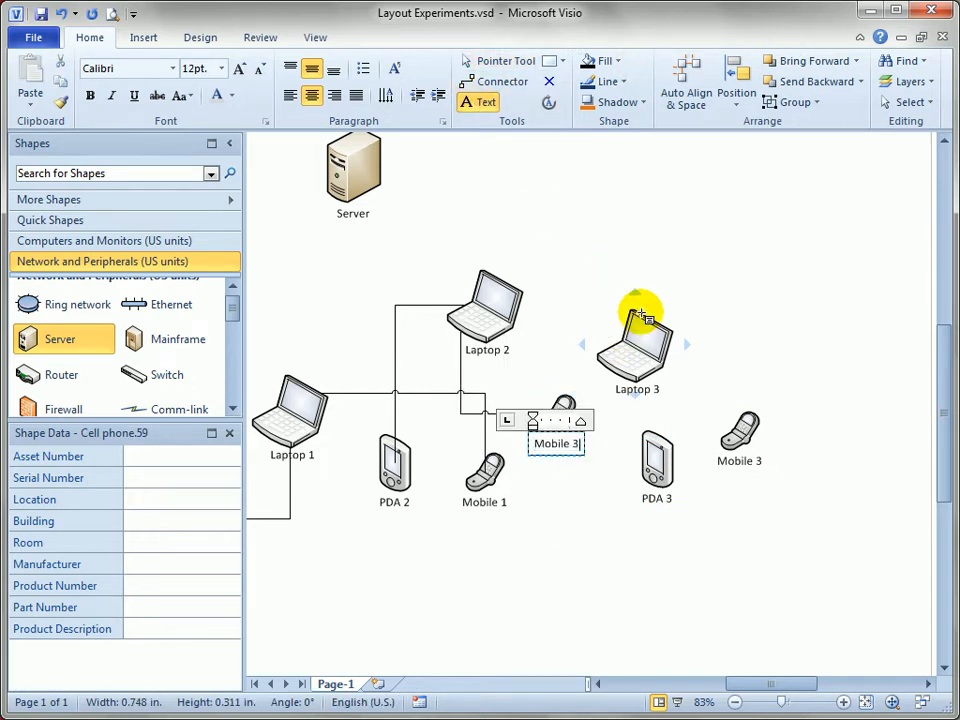
pyautogui.press('BackSpace')
pyautogui.write('2')
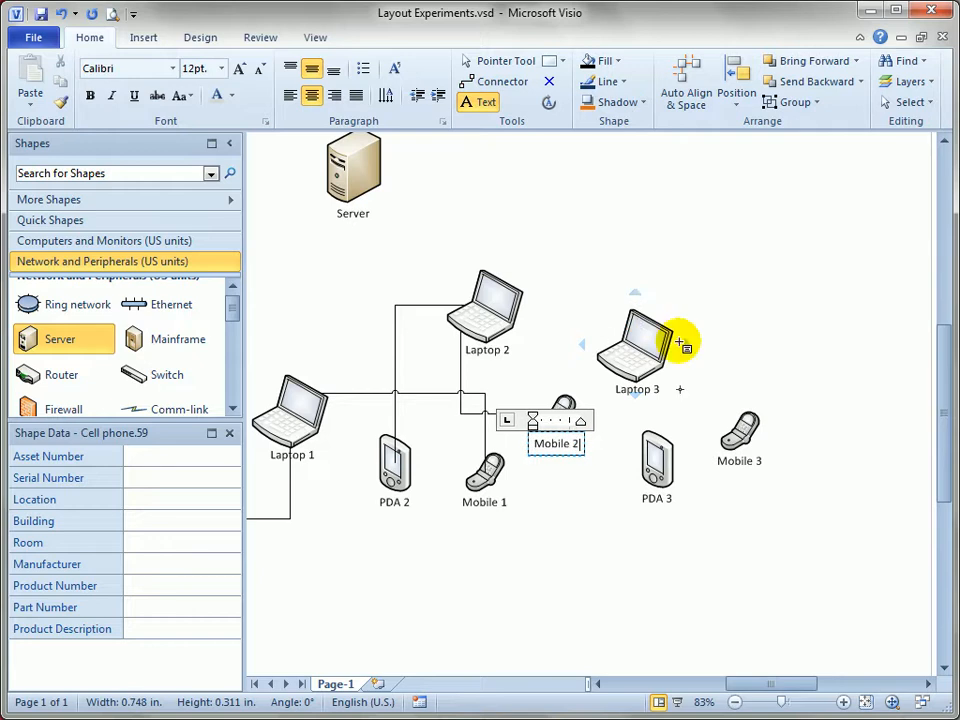
pyautogui.click(681, 564)
pyautogui.click(681, 564)
pyautogui.click(536, 586)
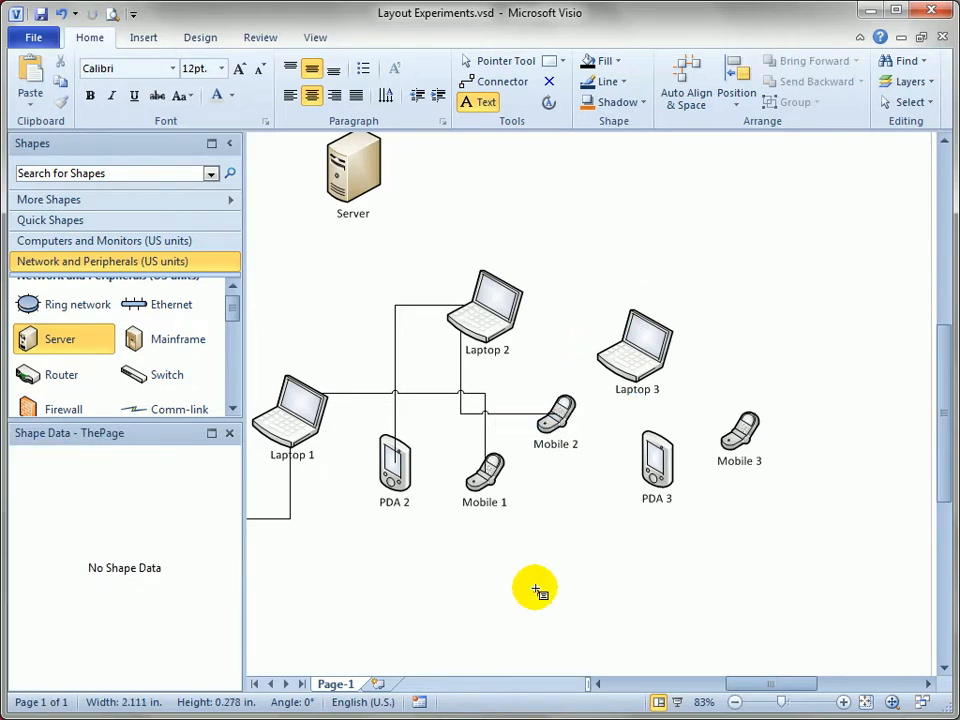
pyautogui.click(517, 62)
# Step: Connect the Server to Laptop 3 with a connector glued to the whole laptop shape
pyautogui.moveTo(548, 300)
pyautogui.mouseDown()
pyautogui.moveTo(664, 342)
pyautogui.moveTo(693, 336)
pyautogui.mouseUp()
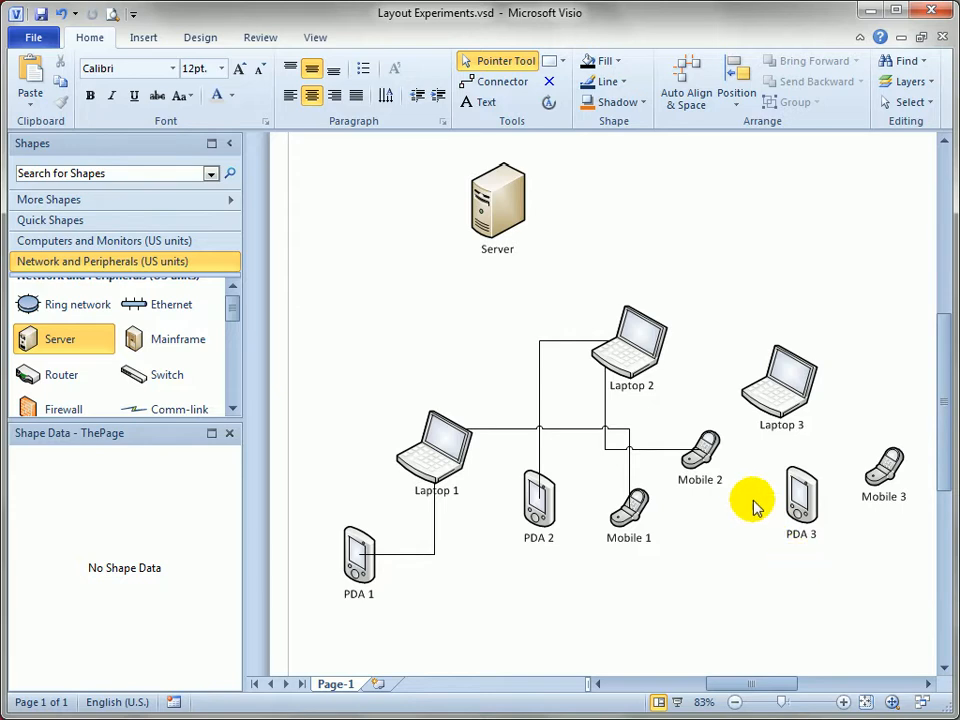
pyautogui.click(488, 81)
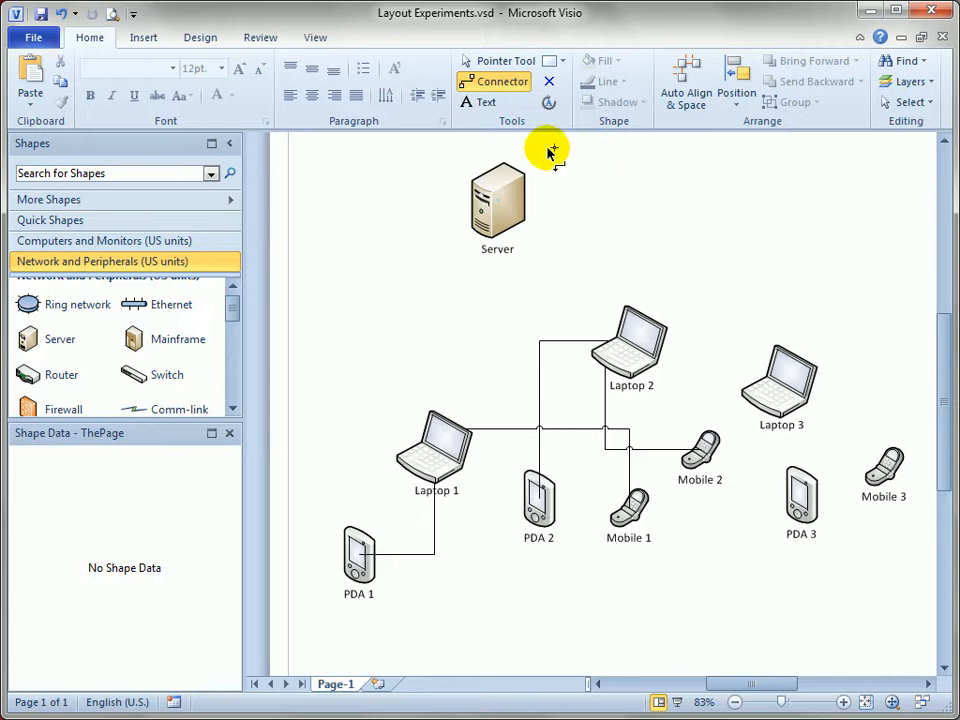
pyautogui.moveTo(508, 204); pyautogui.dragTo(792, 370)
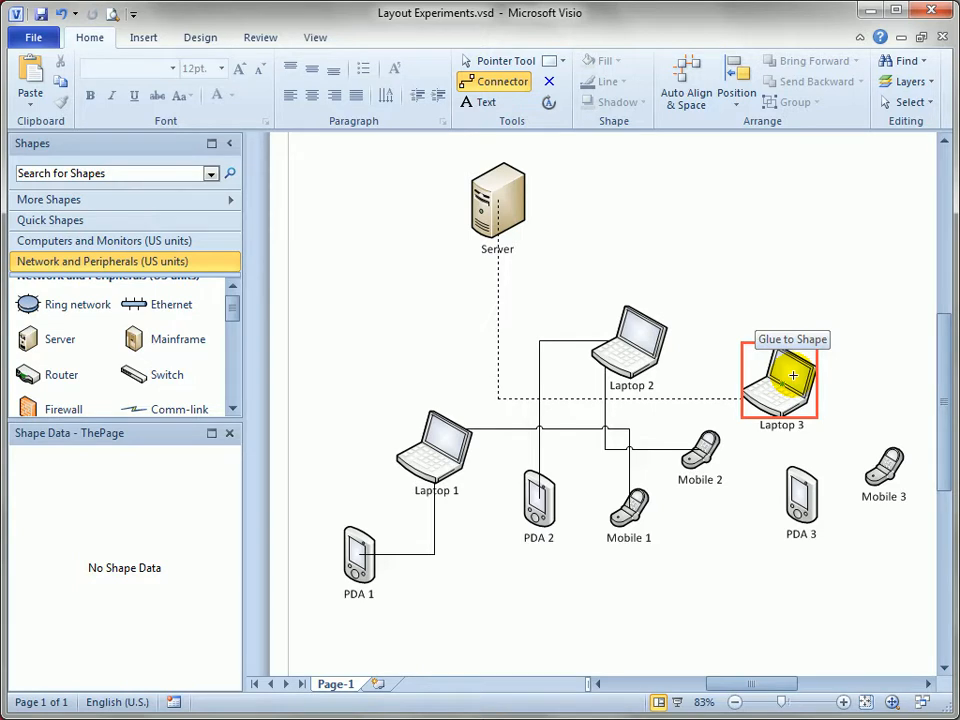
pyautogui.moveTo(792, 375); pyautogui.dragTo(793, 376)
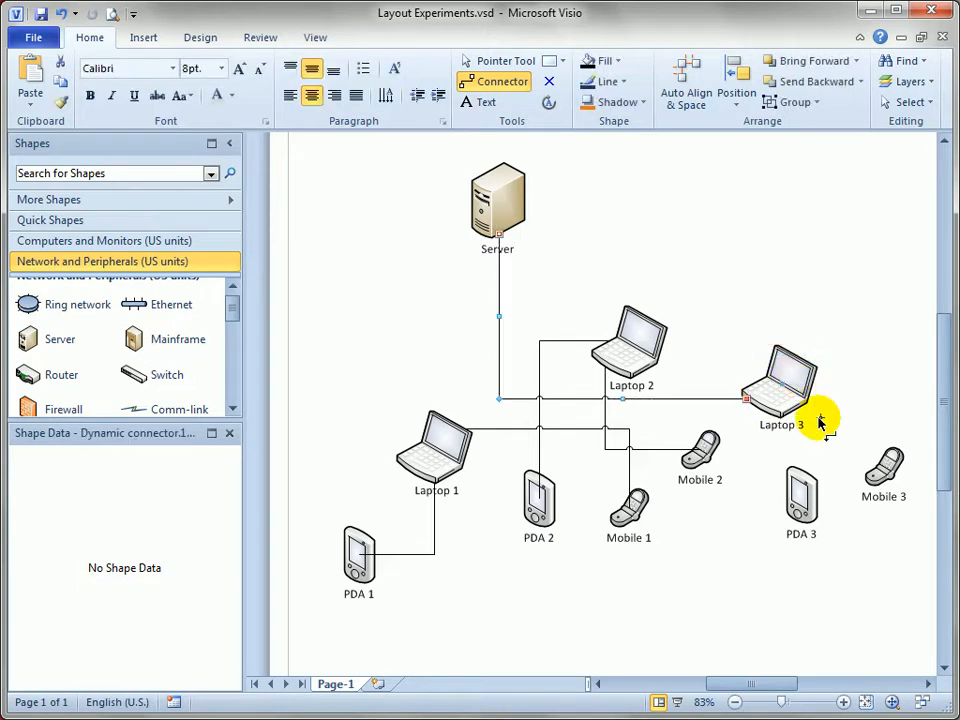
# Step: Connect Laptop 3 to Mobile 3's centre connection point and to PDA 3 as a whole shape
pyautogui.click(926, 688)
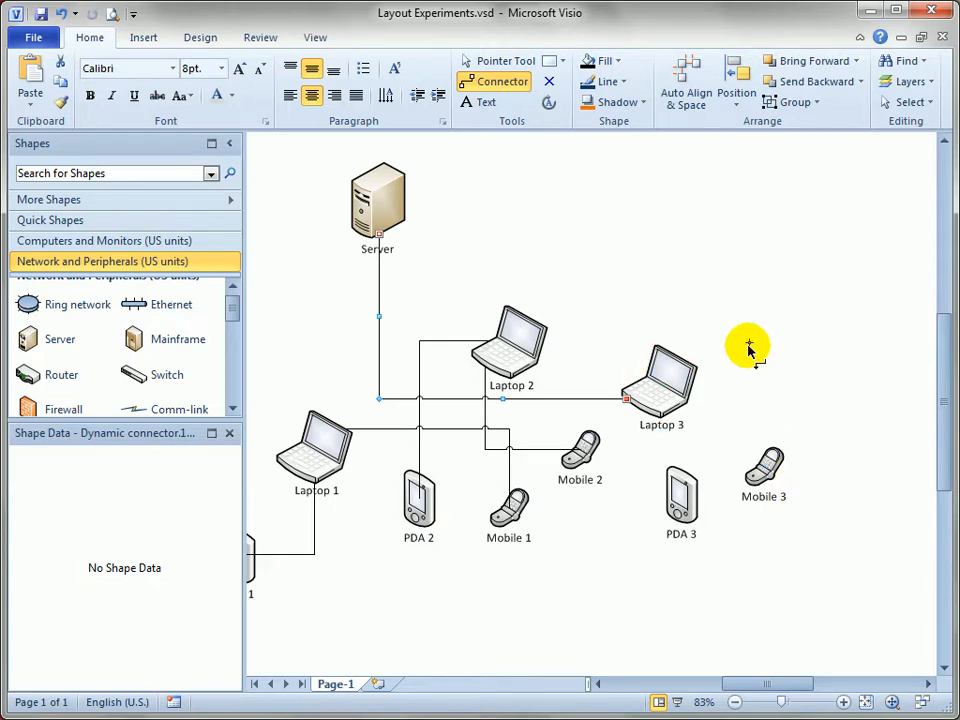
pyautogui.moveTo(660, 370); pyautogui.dragTo(766, 466)
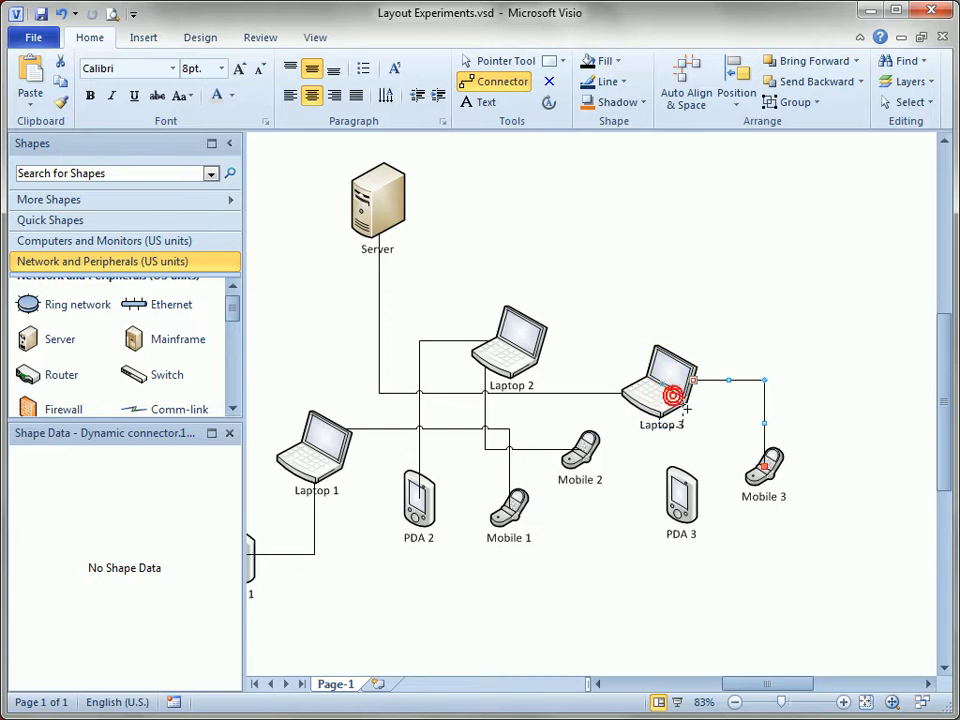
pyautogui.moveTo(675, 392); pyautogui.dragTo(678, 508)
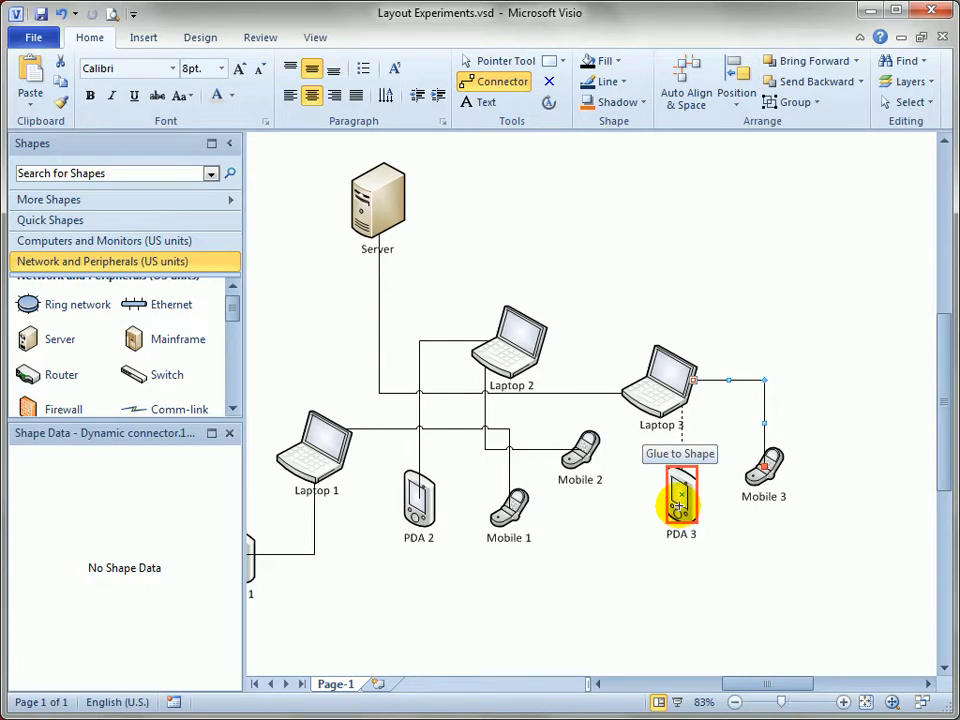
pyautogui.moveTo(678, 506)
pyautogui.mouseDown()
pyautogui.moveTo(721, 448)
pyautogui.moveTo(680, 495)
pyautogui.mouseUp()
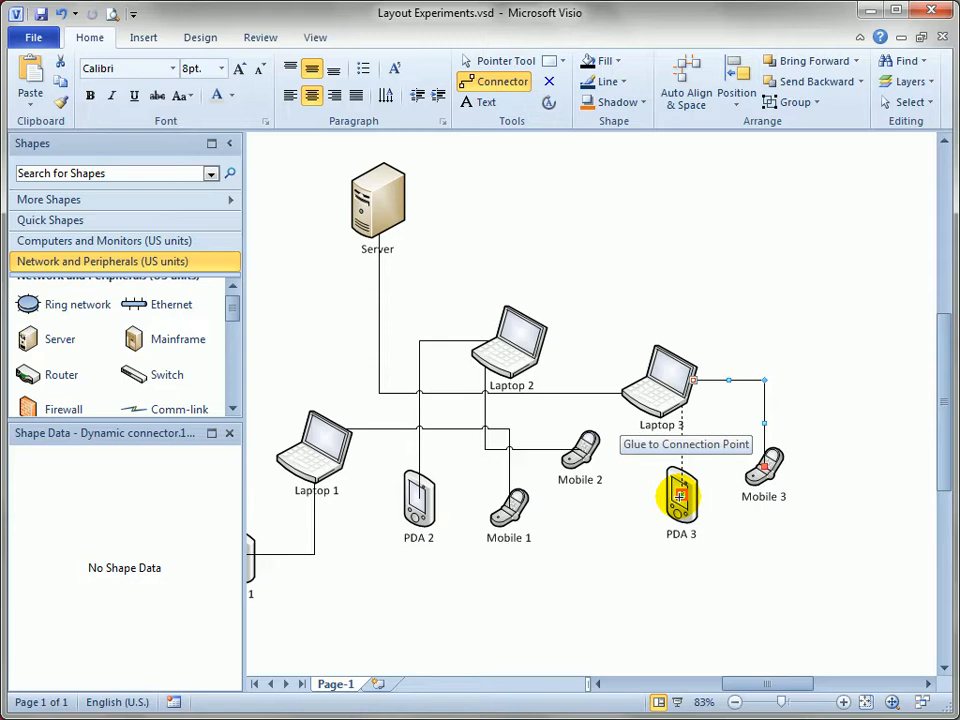
pyautogui.moveTo(680, 496); pyautogui.dragTo(683, 505)
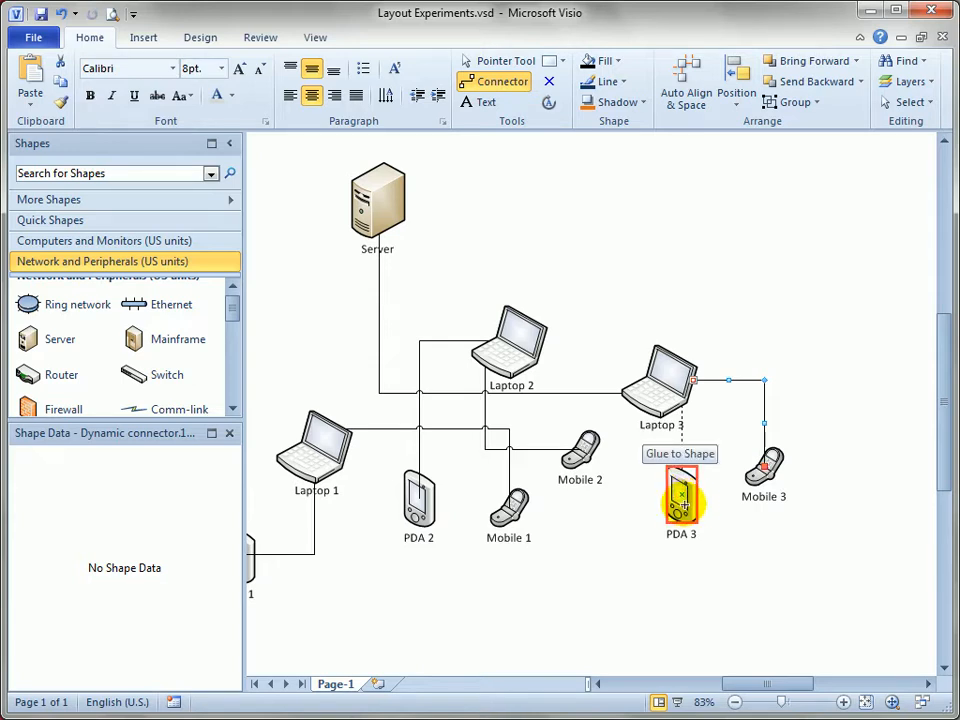
pyautogui.moveTo(684, 504); pyautogui.dragTo(683, 505)
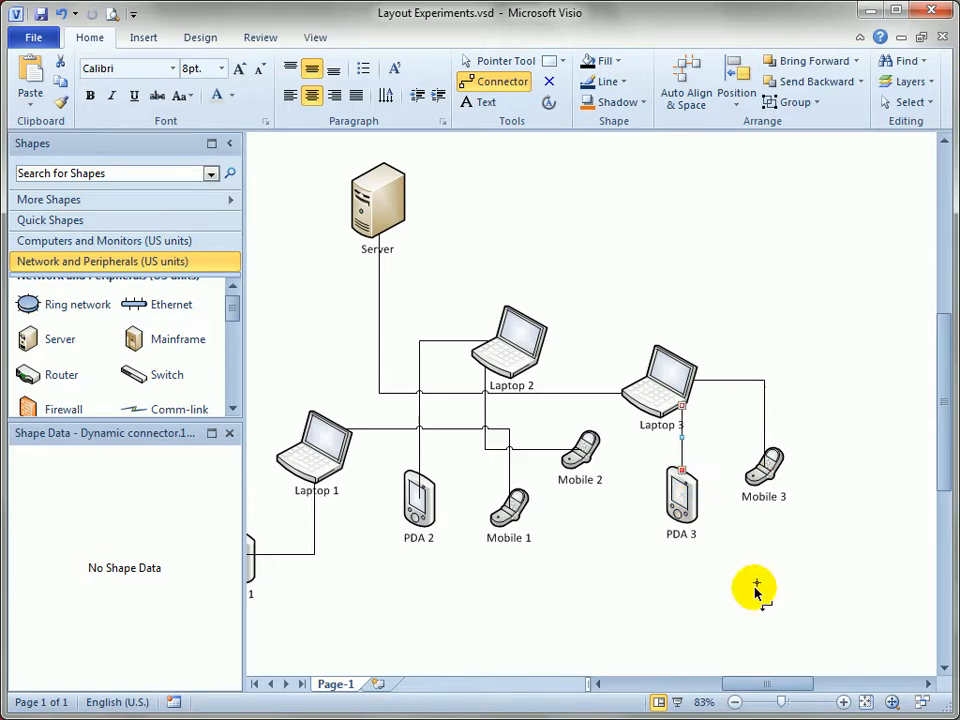
# Step: Move PDA 3 from below Laptop 3 to a spot above and right of the laptop
pyautogui.click(465, 60)
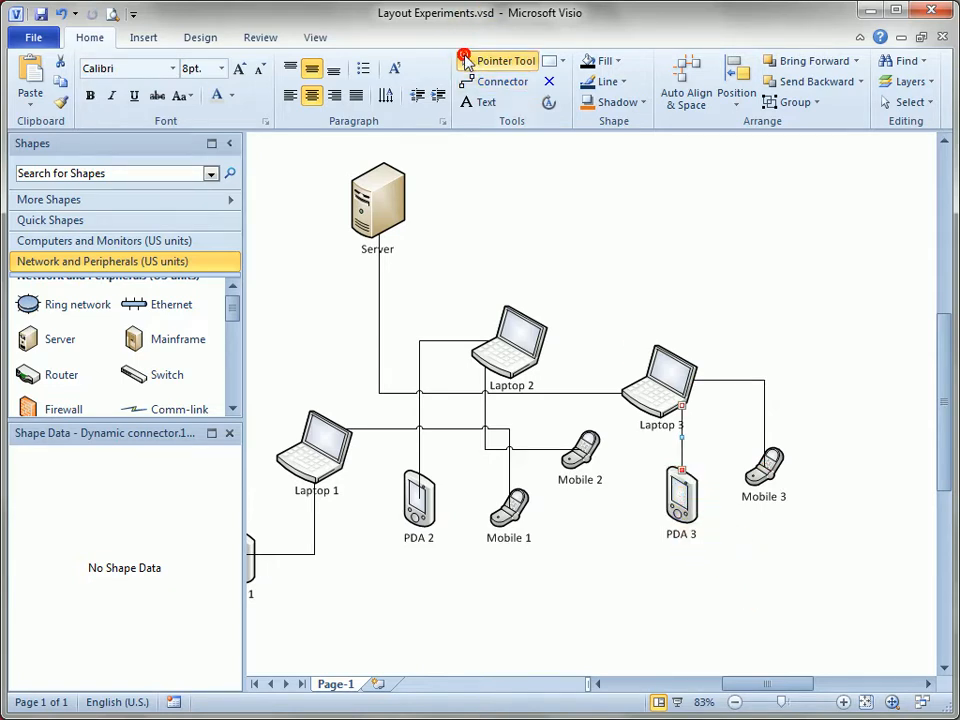
pyautogui.moveTo(681, 495); pyautogui.dragTo(750, 285)
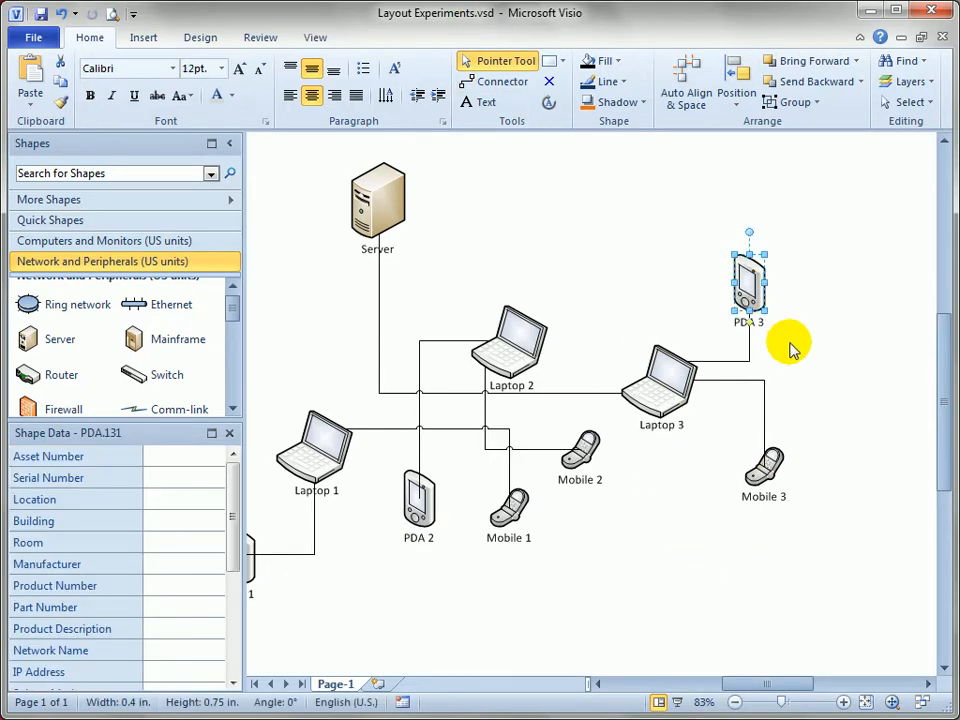
pyautogui.click(754, 373)
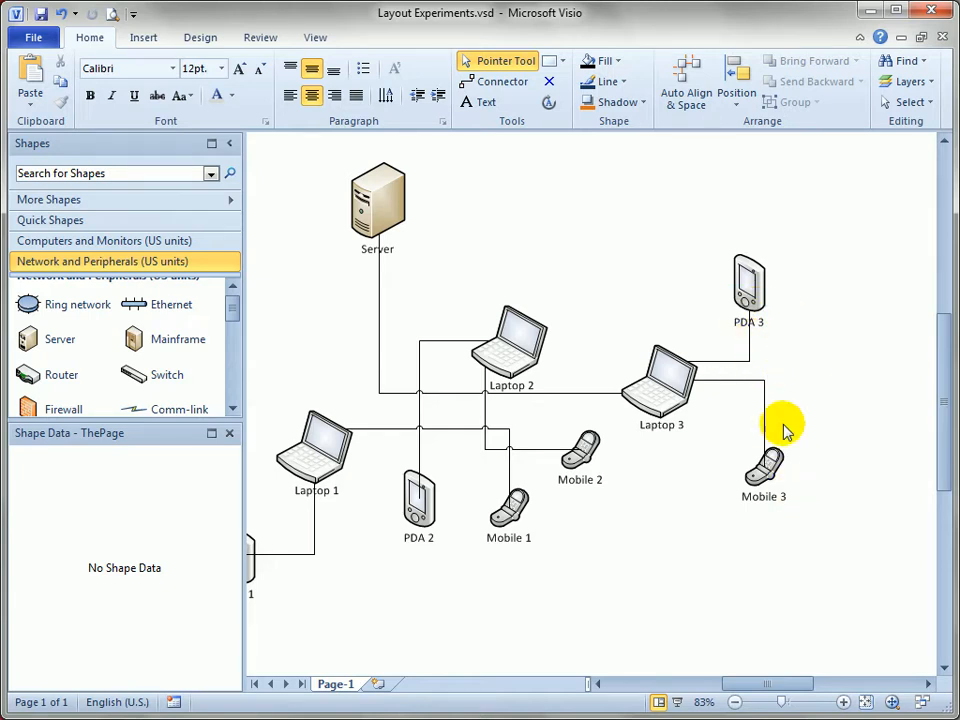
# Step: Examine how the connectors attach to Mobile 1, Mobile 2, PDA 2 and PDA 1
pyautogui.scroll(2, 766, 451)
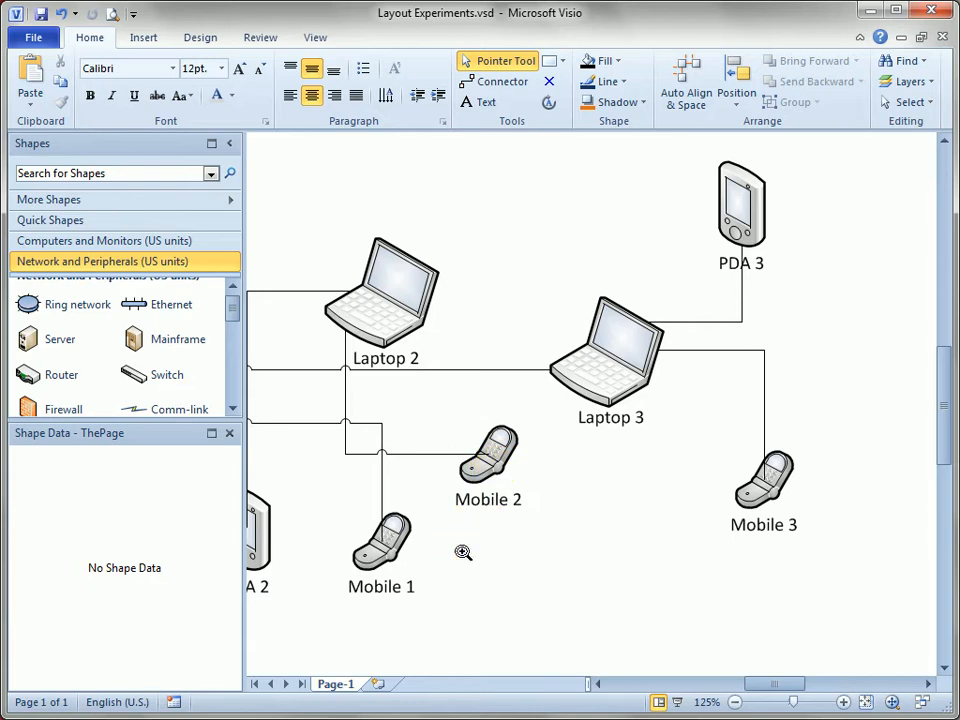
pyautogui.moveTo(462, 552); pyautogui.dragTo(641, 508)
pyautogui.moveTo(564, 447)
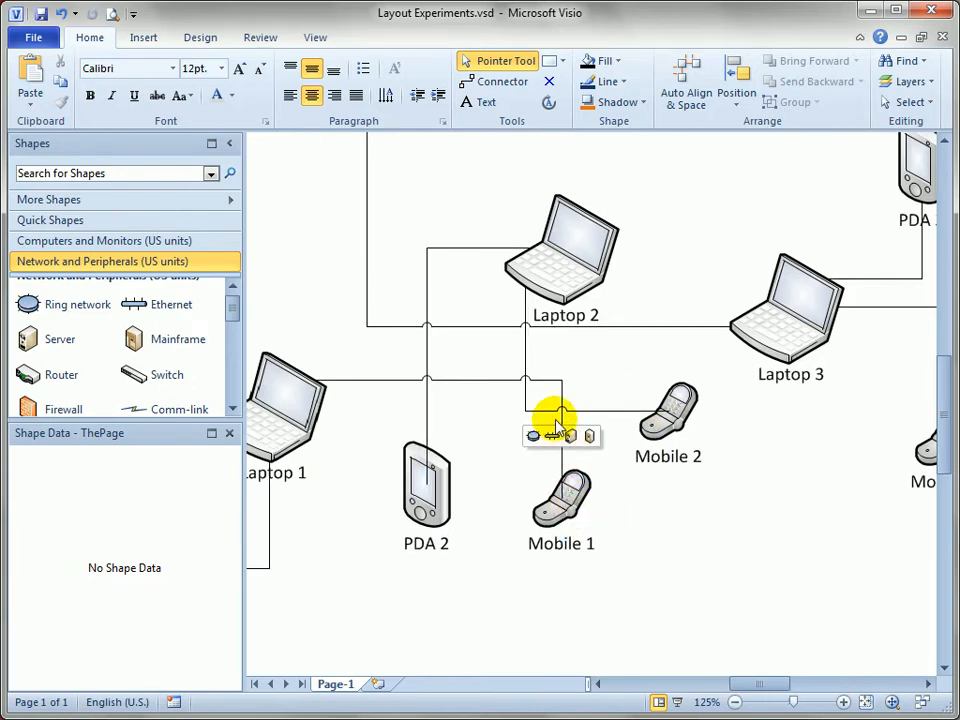
pyautogui.click(560, 461)
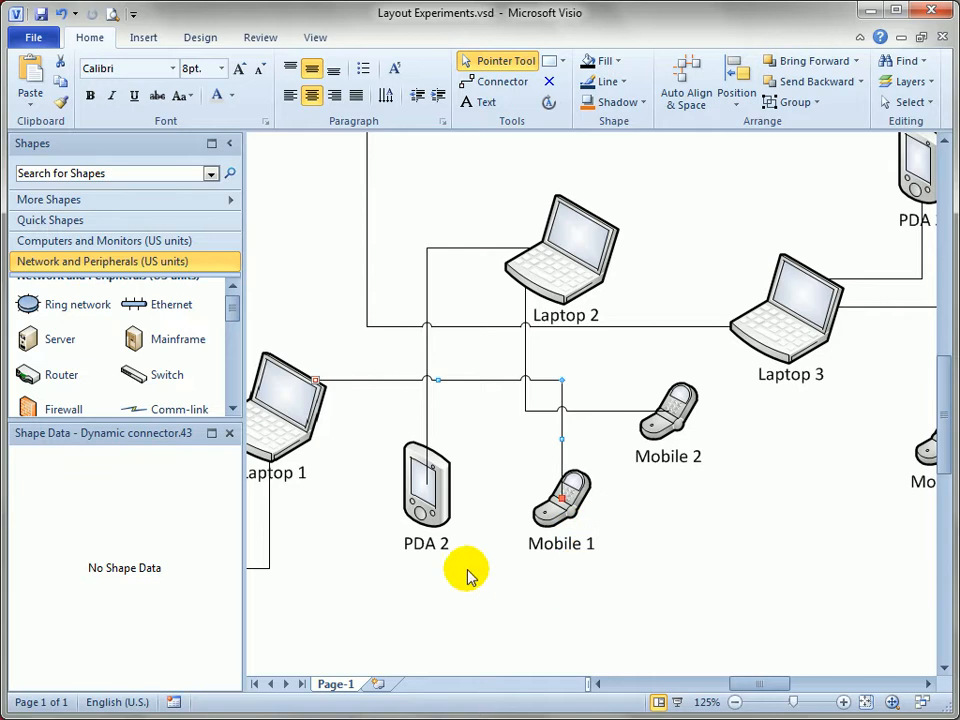
pyautogui.moveTo(467, 568); pyautogui.dragTo(710, 537)
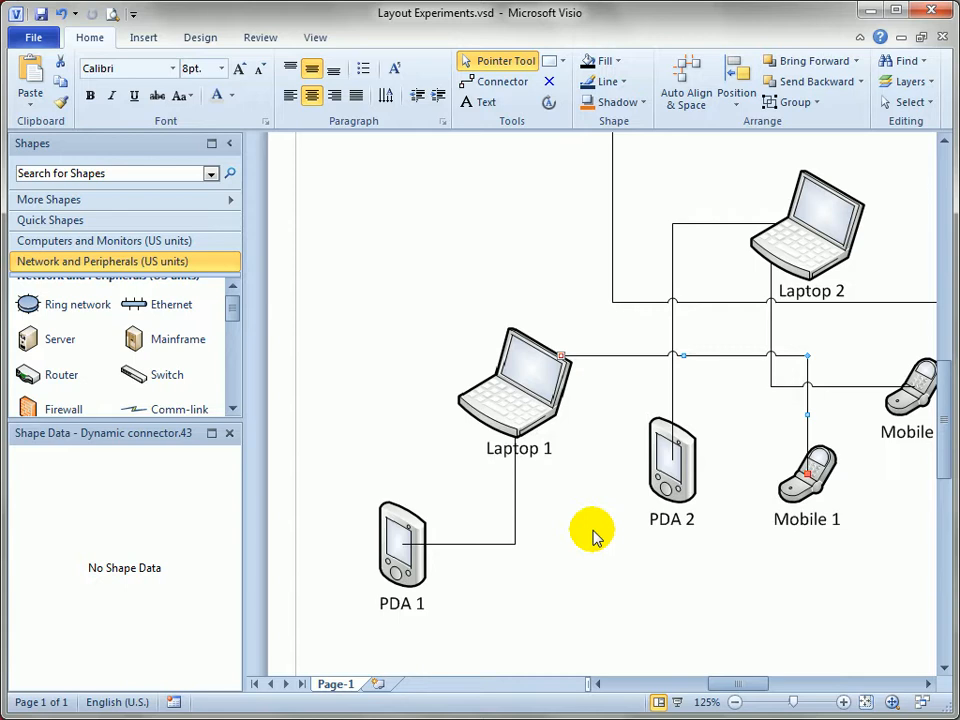
pyautogui.moveTo(686, 556); pyautogui.dragTo(550, 556)
pyautogui.keyDown('ctrl'); pyautogui.keyDown('shift'); pyautogui.rightClick(583, 557); pyautogui.keyUp('shift'); pyautogui.keyUp('ctrl')
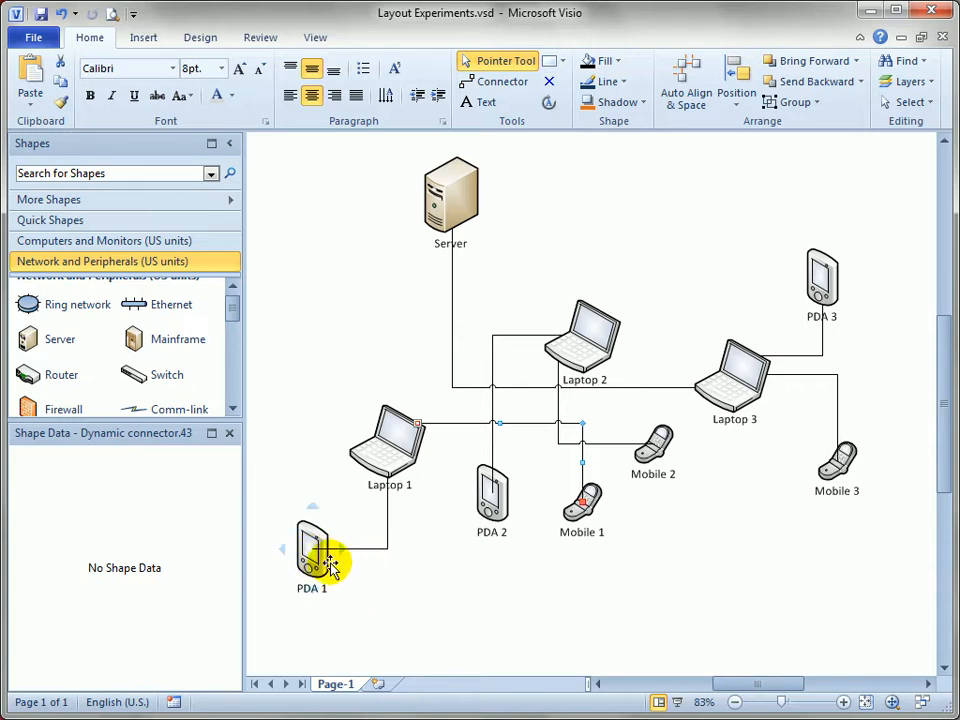
pyautogui.moveTo(347, 550)
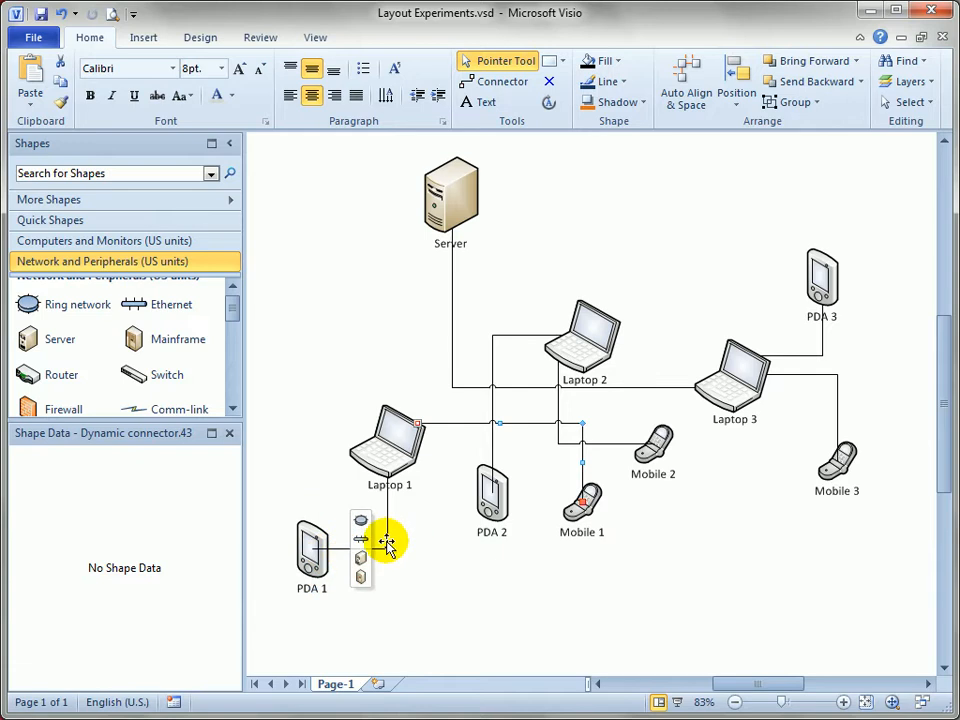
# Step: Send the connector between Laptop 1 and PDA 1 to the back so it lies behind the device shapes
pyautogui.rightClick(387, 546)
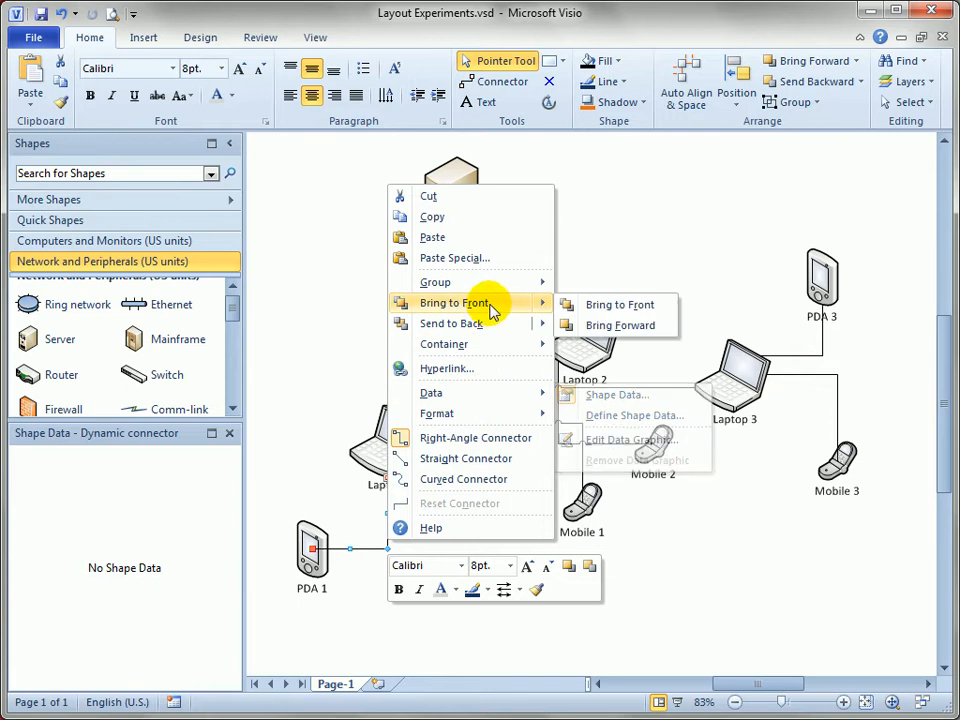
pyautogui.click(463, 323)
pyautogui.click(390, 595)
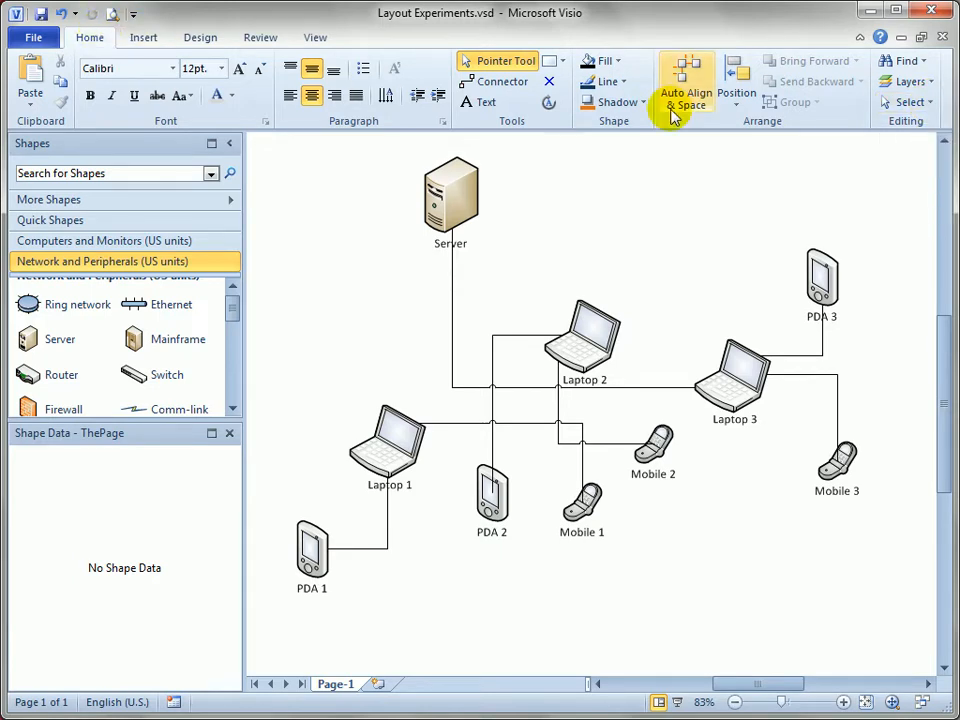
# Step: Select only the connectors on the page by shape role, excluding containers and callouts, and send them all to the back
pyautogui.click(931, 103)
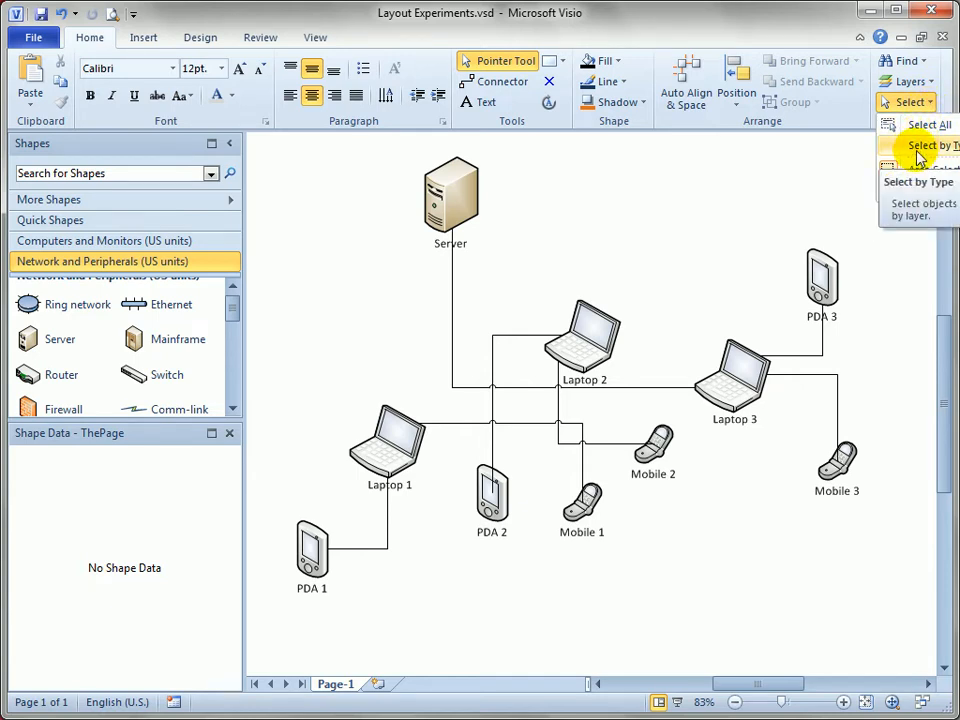
pyautogui.click(917, 150)
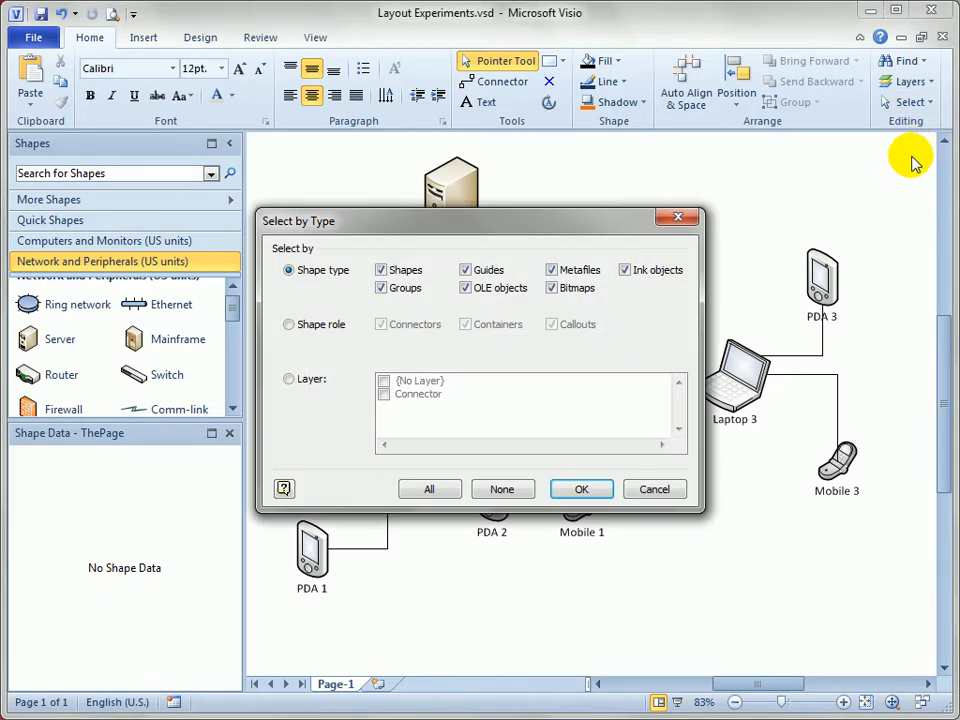
pyautogui.click(289, 324)
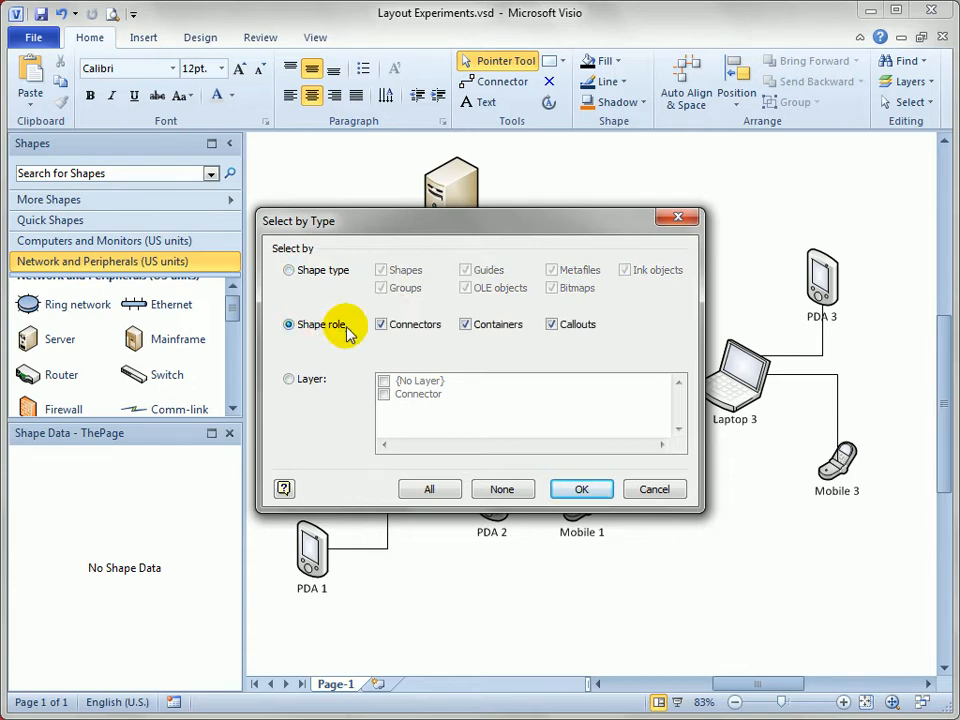
pyautogui.click(466, 324)
pyautogui.click(552, 324)
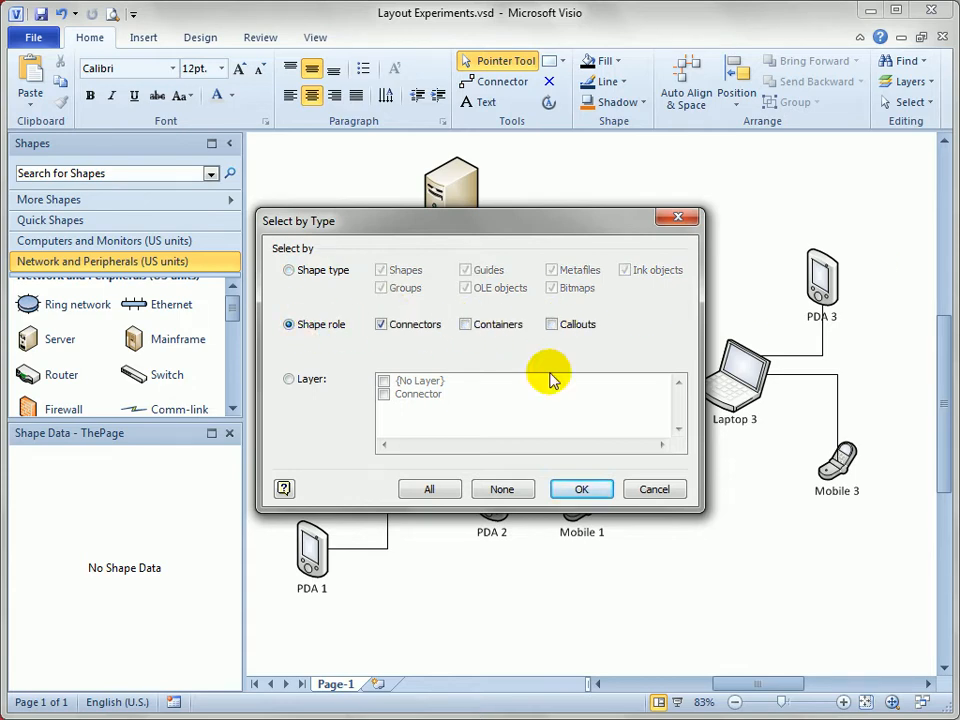
pyautogui.click(582, 489)
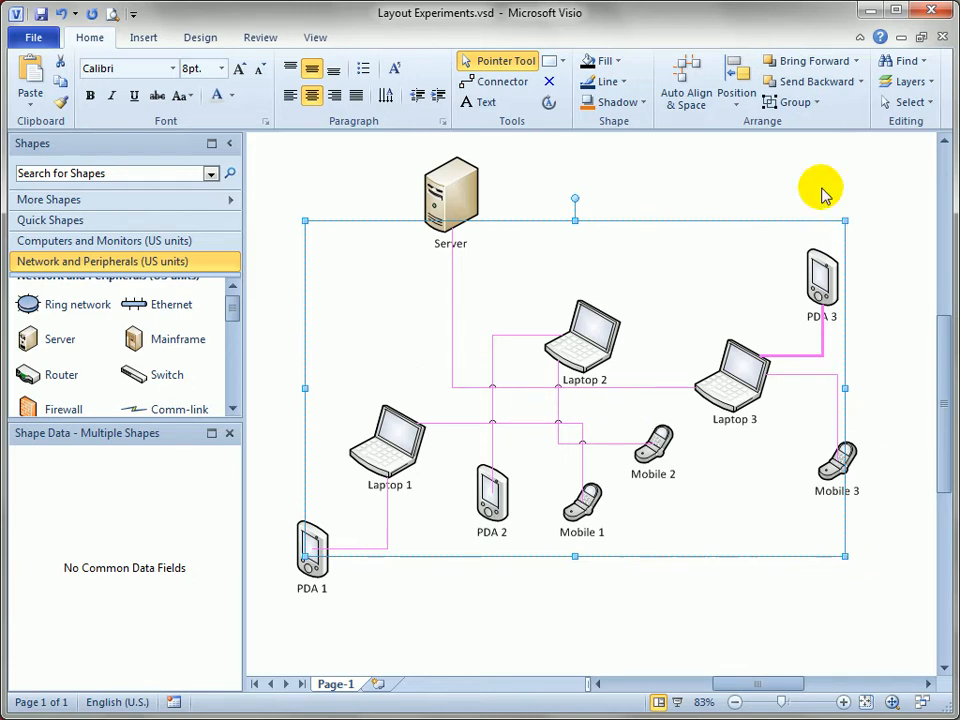
pyautogui.click(859, 82)
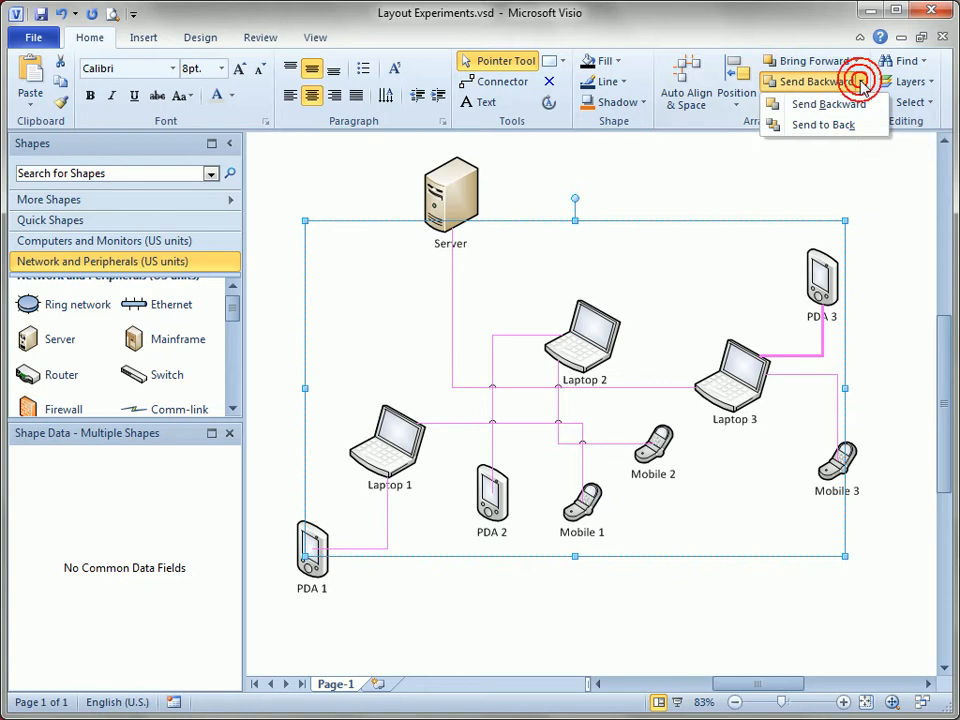
pyautogui.click(822, 125)
pyautogui.click(700, 607)
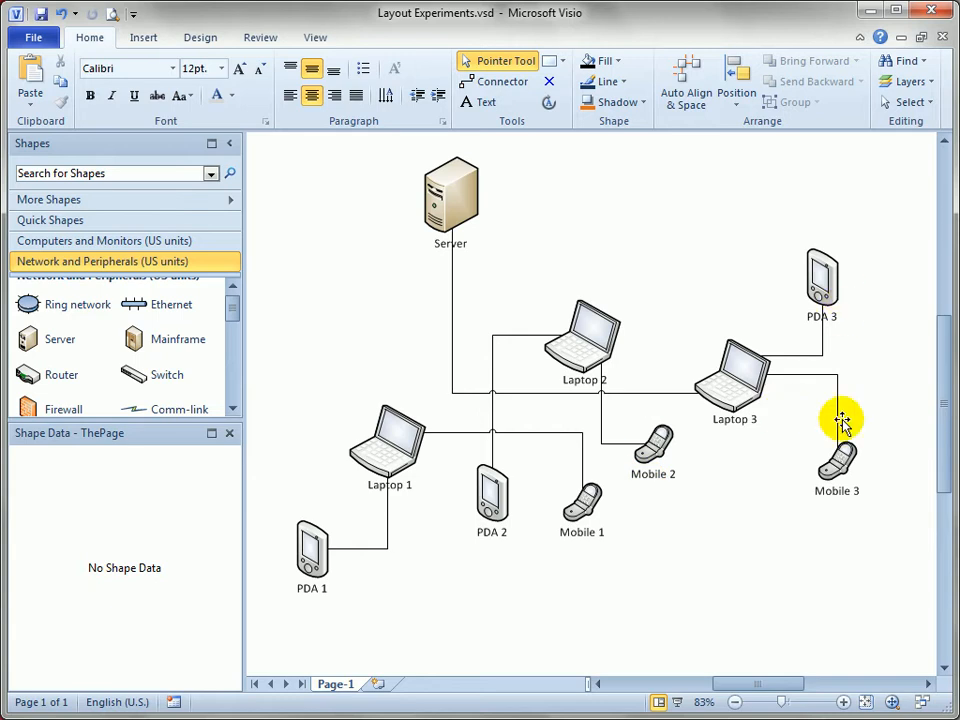
# Step: Close the Shape Data window, minimize the Shapes window and bring the whole page into view
pyautogui.click(230, 434)
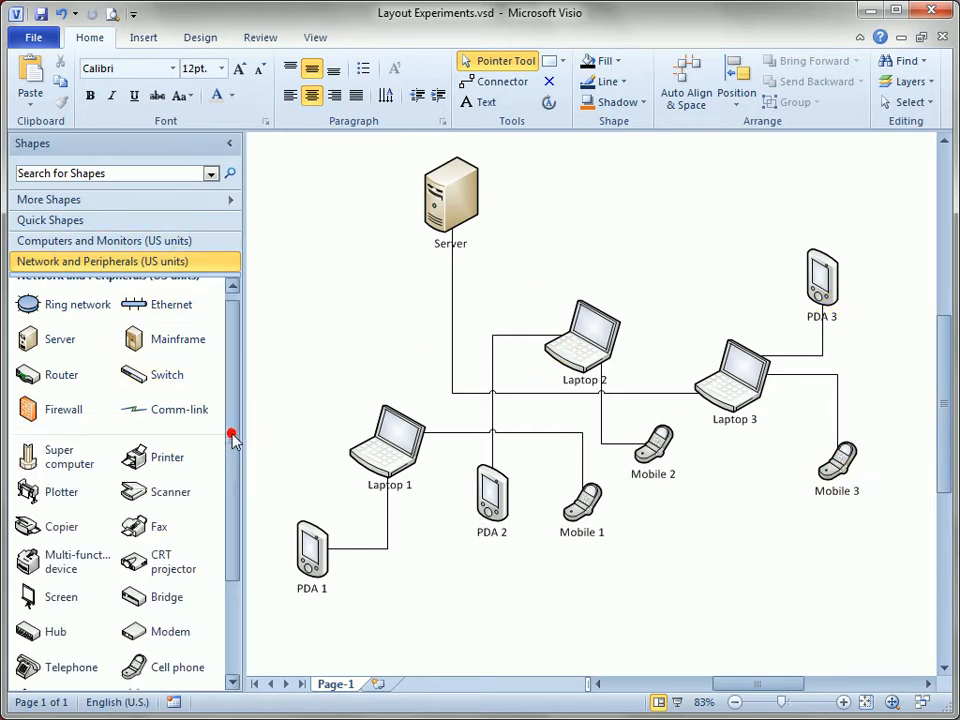
pyautogui.click(232, 146)
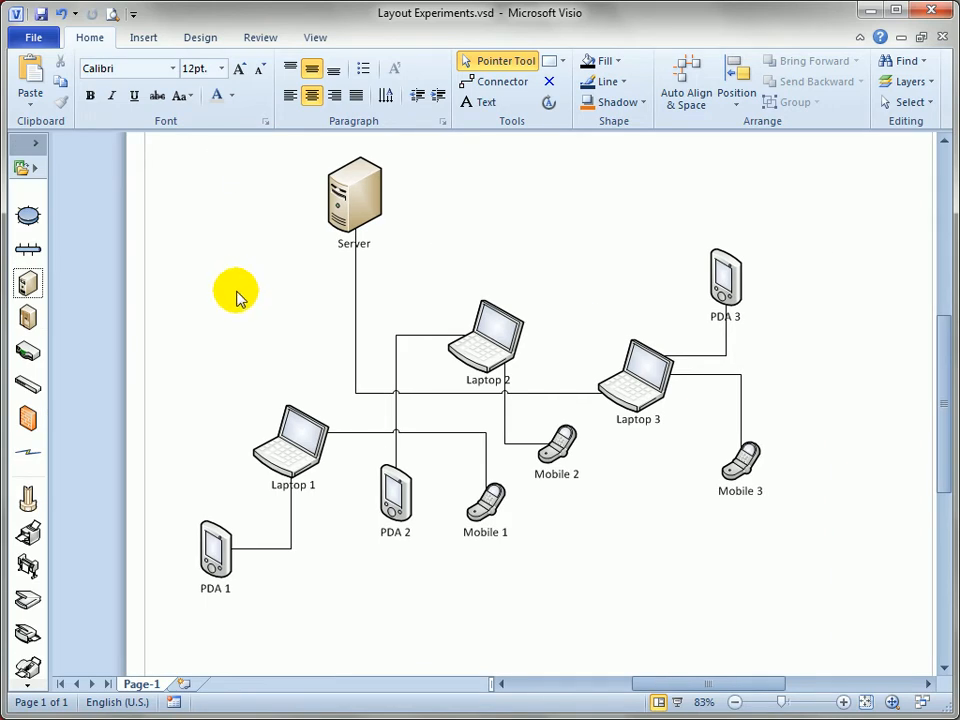
pyautogui.keyDown('ctrl'); pyautogui.keyDown('shift'); pyautogui.rightClick(291, 349); pyautogui.keyUp('shift'); pyautogui.keyUp('ctrl')
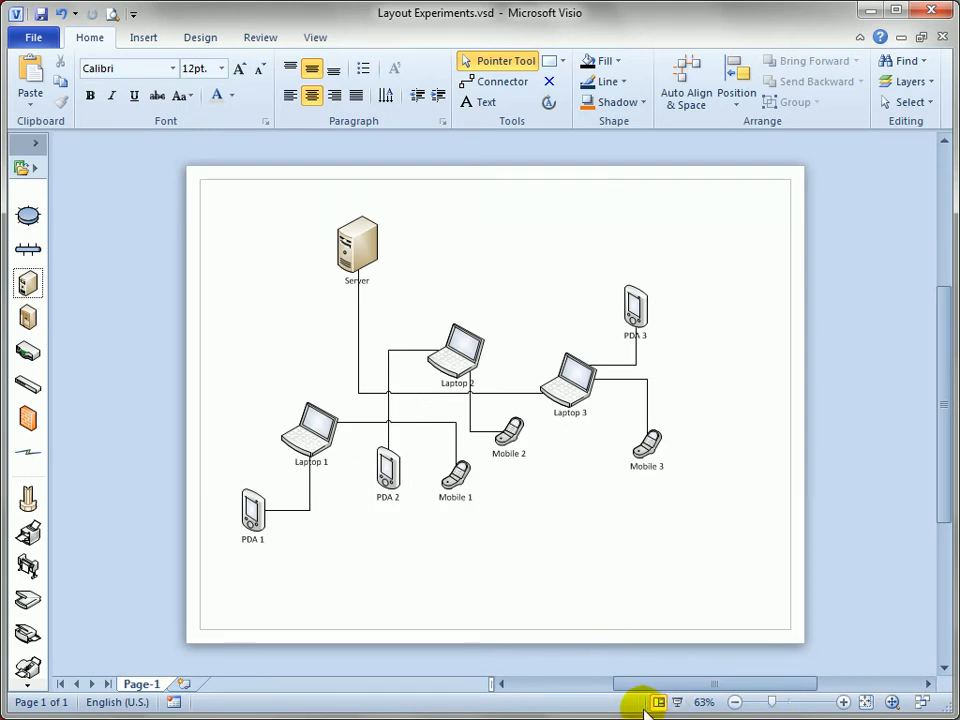
# Step: Re-lay out the page in the Circular style
pyautogui.click(199, 40)
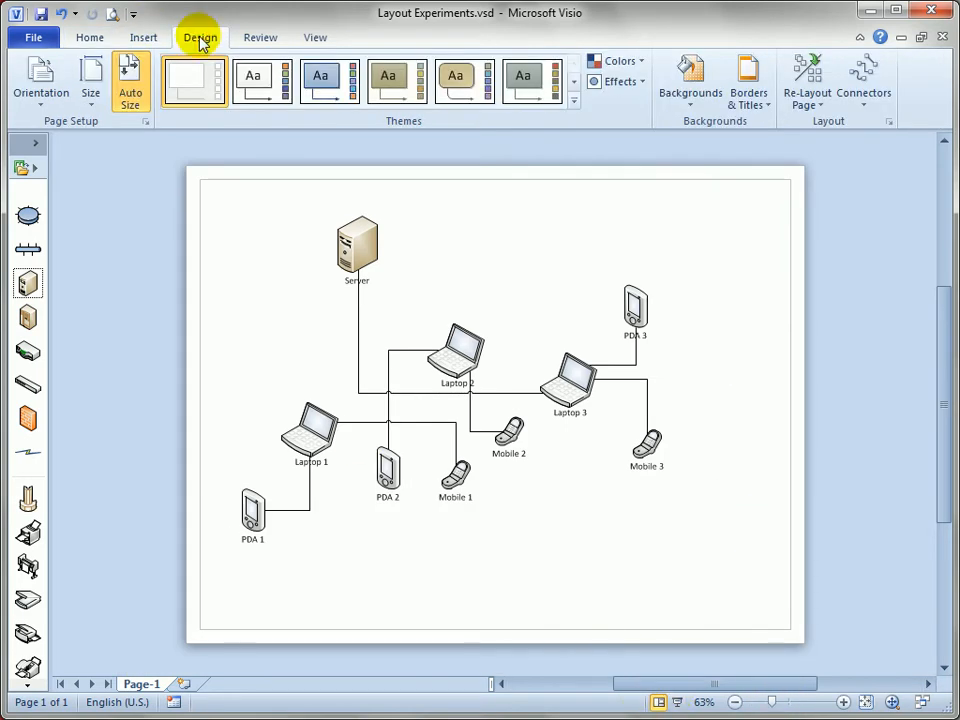
pyautogui.click(826, 108)
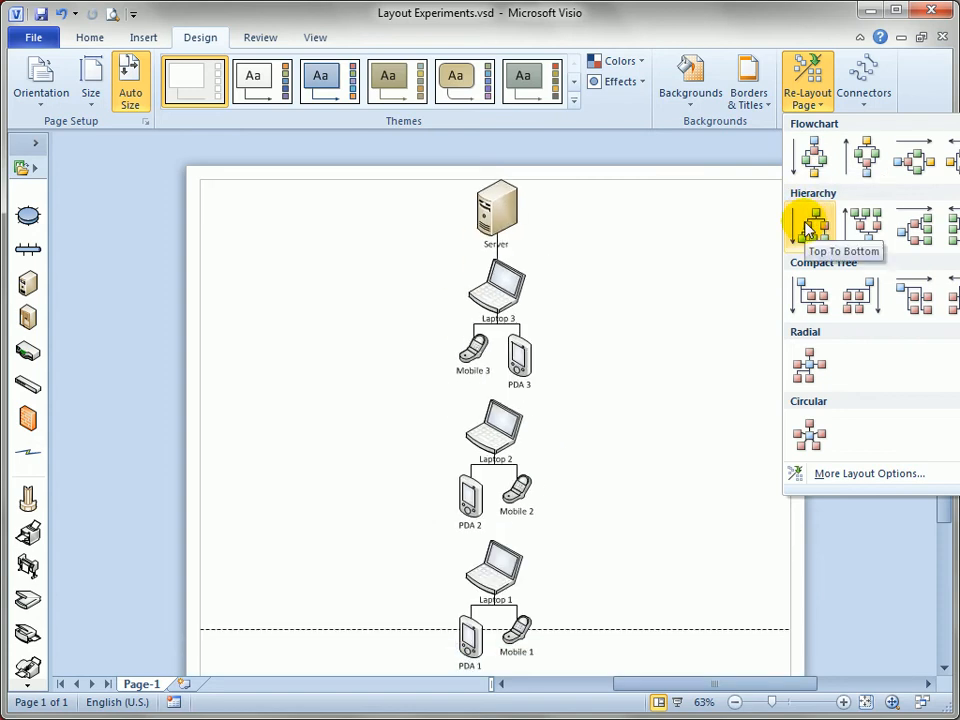
pyautogui.click(812, 437)
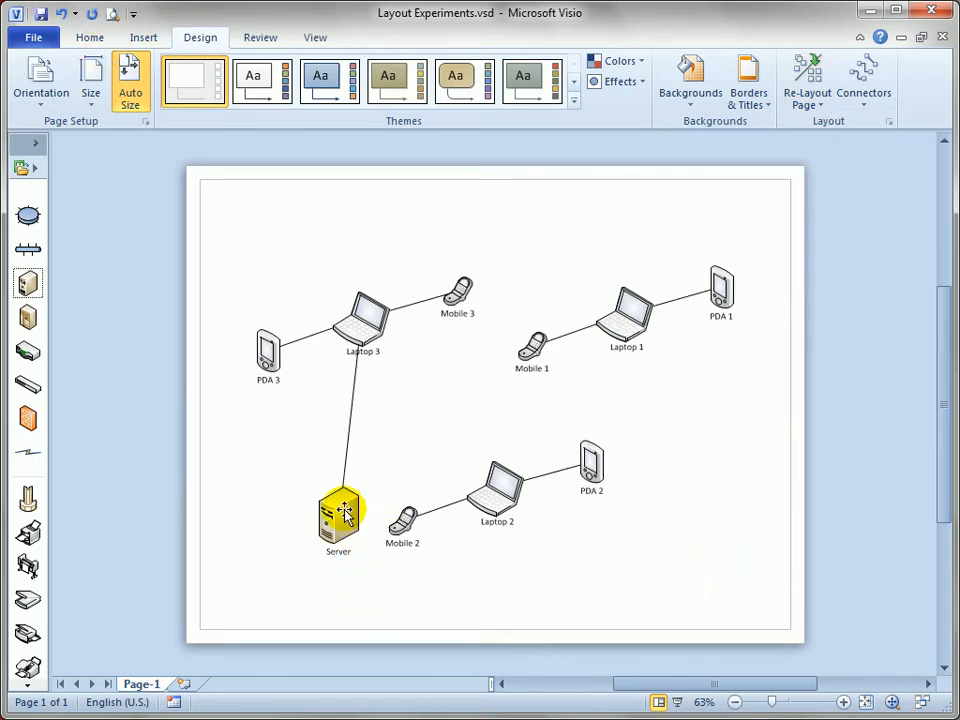
# Step: Connect the Server to Laptop 2 and to Laptop 1
pyautogui.moveTo(368, 514); pyautogui.dragTo(503, 480)
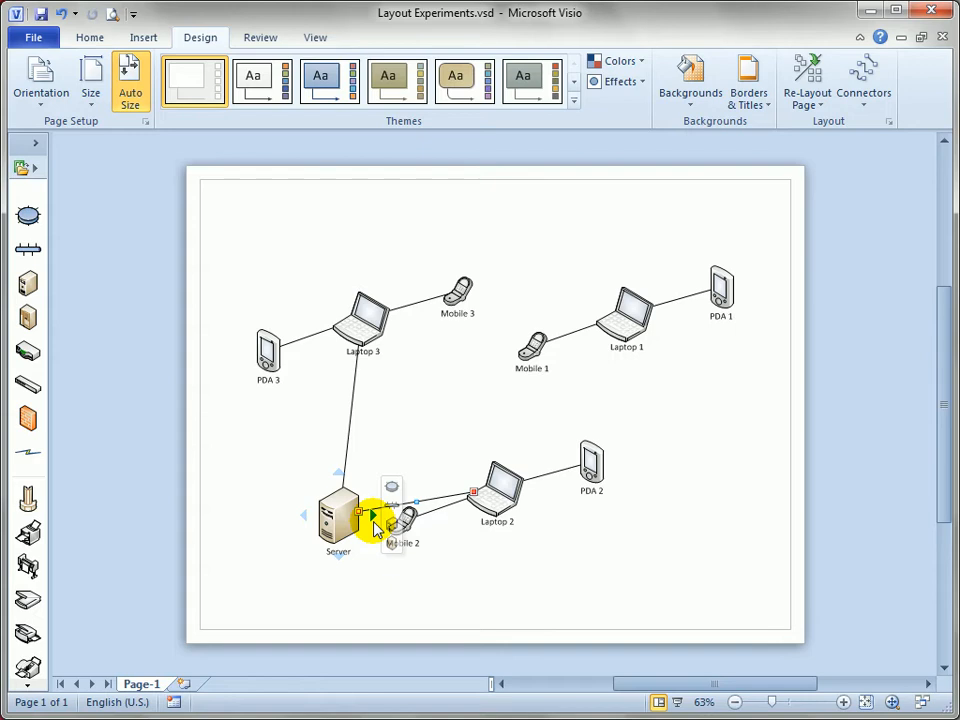
pyautogui.moveTo(372, 514); pyautogui.dragTo(630, 325)
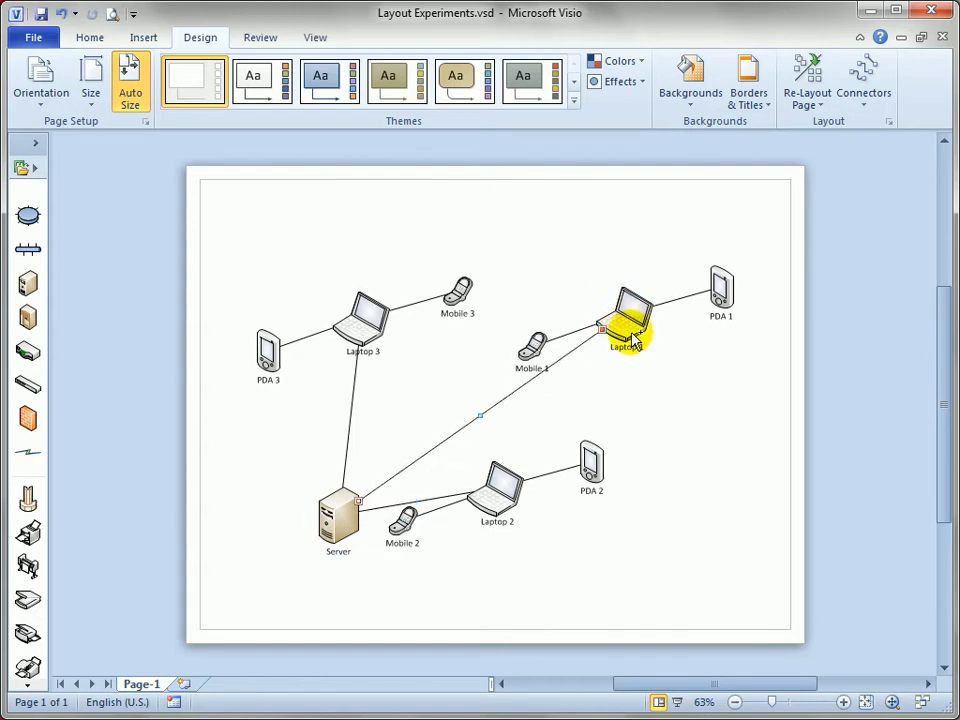
pyautogui.click(818, 106)
pyautogui.click(670, 213)
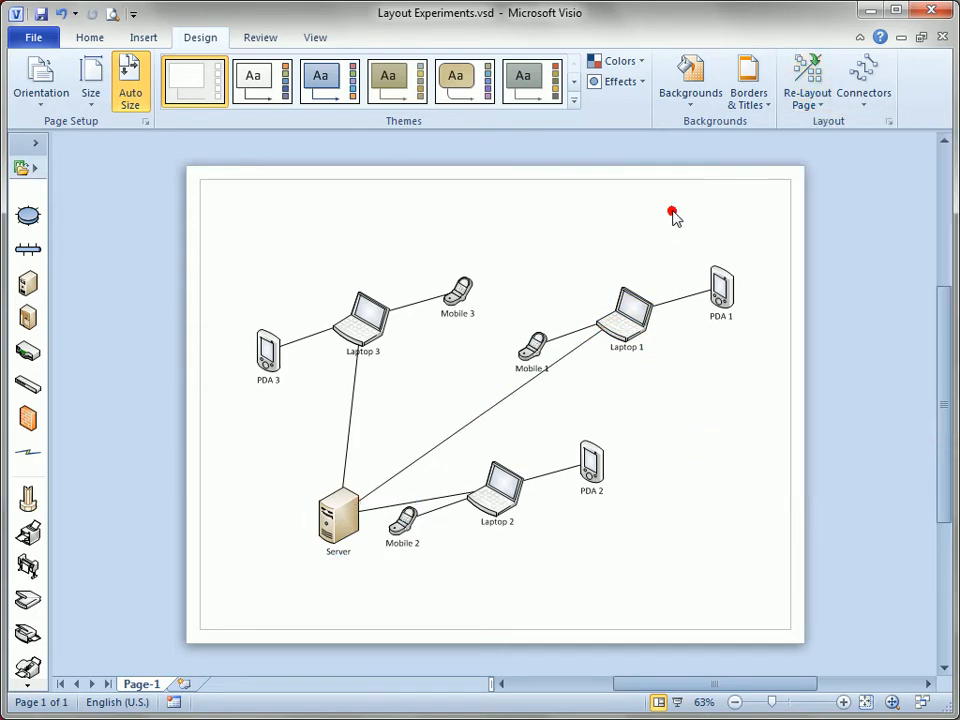
# Step: Apply the Circular layout again, with all three laptops connected to the Server
pyautogui.click(808, 100)
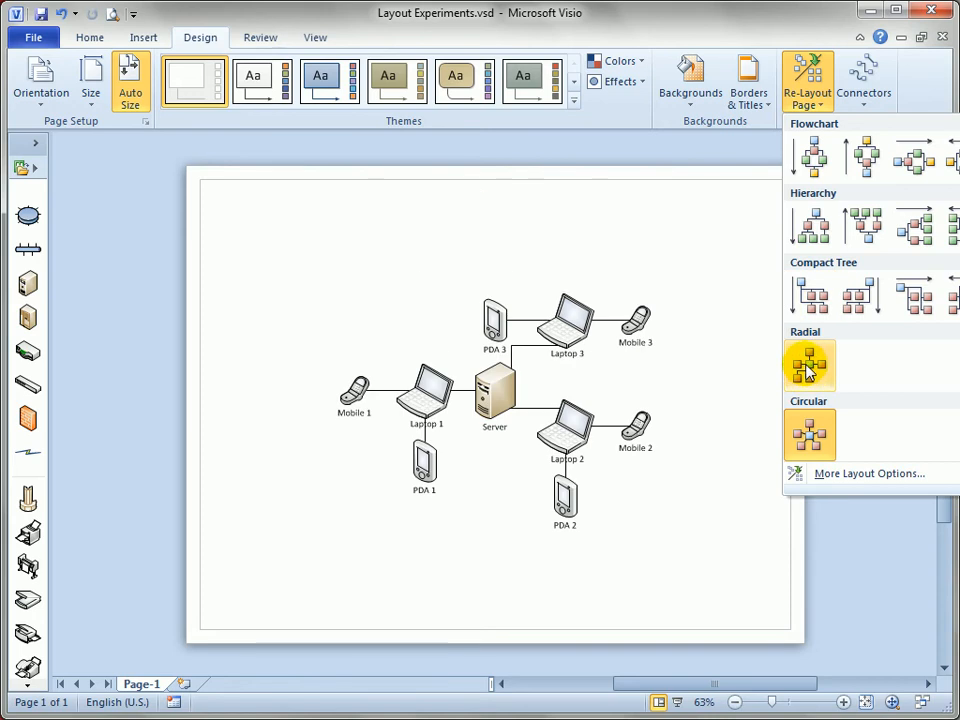
pyautogui.click(818, 443)
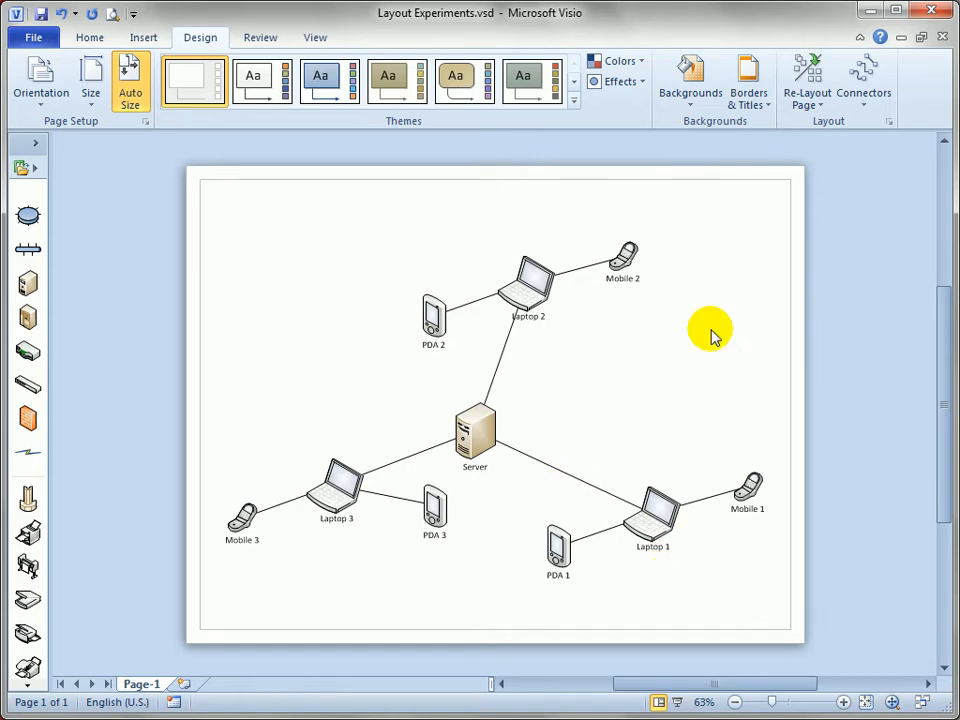
# Step: Re-lay out the page as a Top To Bottom hierarchy and change its connectors to straight lines
pyautogui.click(822, 104)
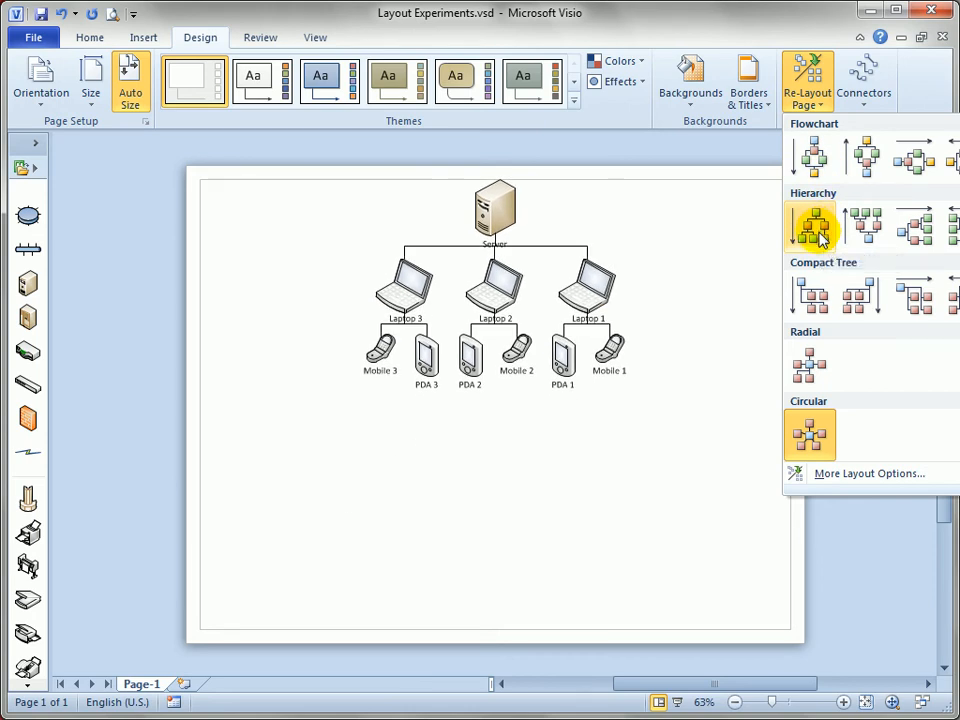
pyautogui.click(818, 232)
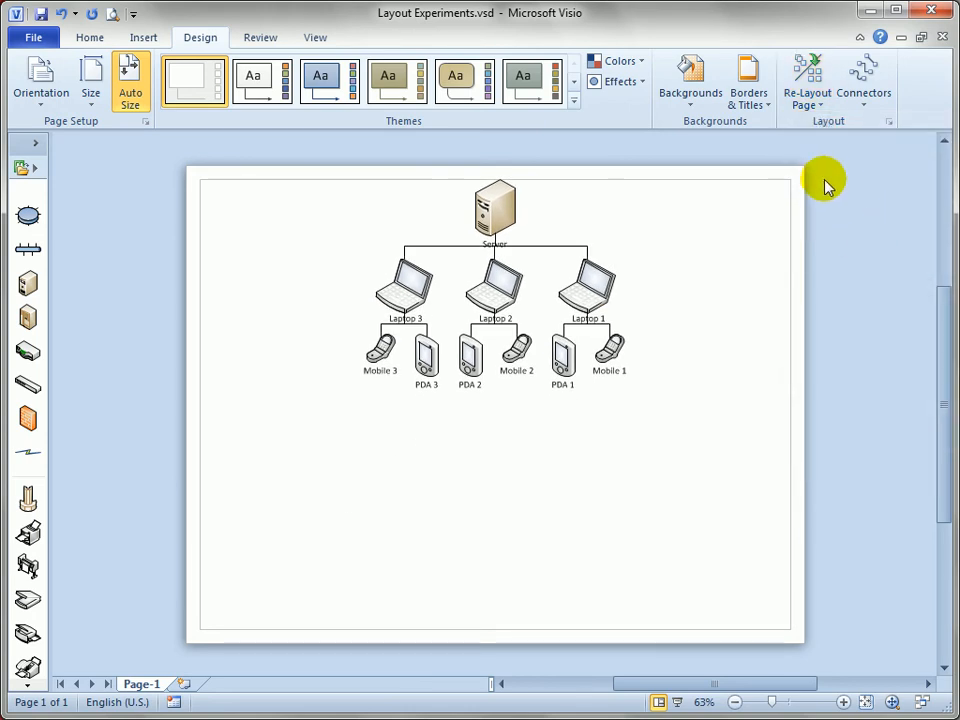
pyautogui.click(862, 100)
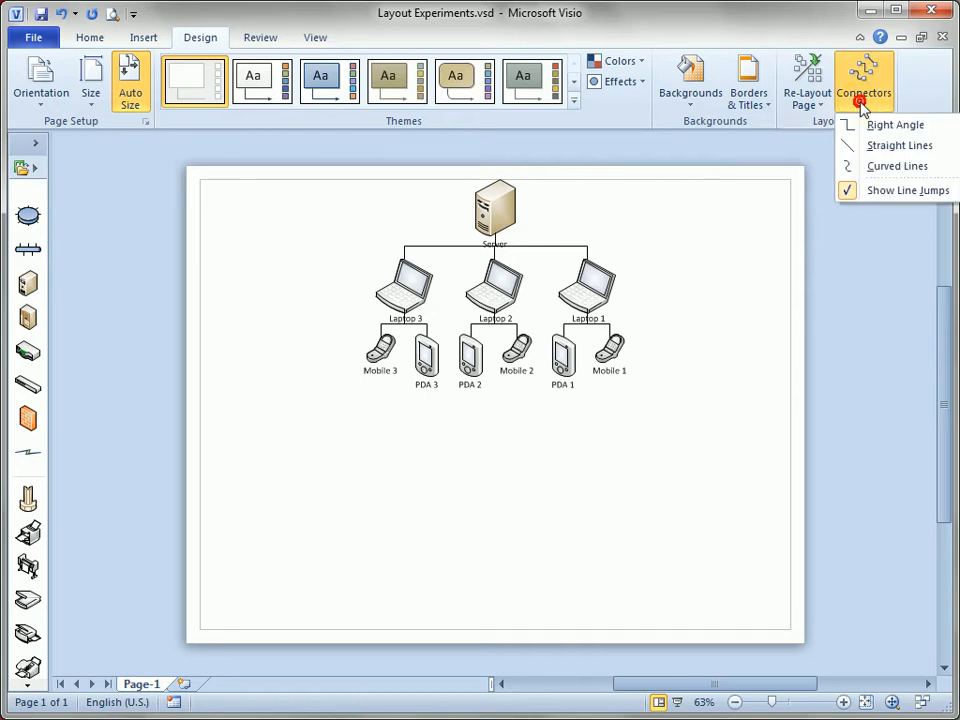
pyautogui.click(884, 147)
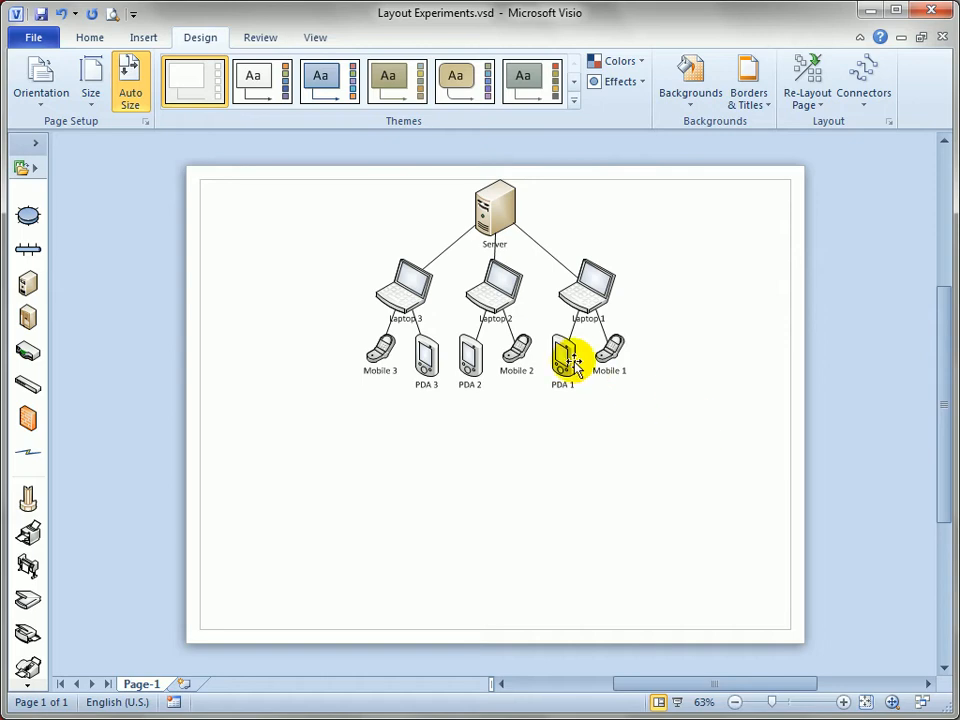
# Step: Move the Server's label from beneath the shape to the space beside its right edge, clear of the connectors
pyautogui.keyDown('ctrl'); pyautogui.keyDown('shift'); pyautogui.click(525, 259); pyautogui.keyUp('shift'); pyautogui.keyUp('ctrl')
pyautogui.keyDown('ctrl'); pyautogui.keyDown('shift'); pyautogui.click(553, 265); pyautogui.keyUp('shift'); pyautogui.keyUp('ctrl')
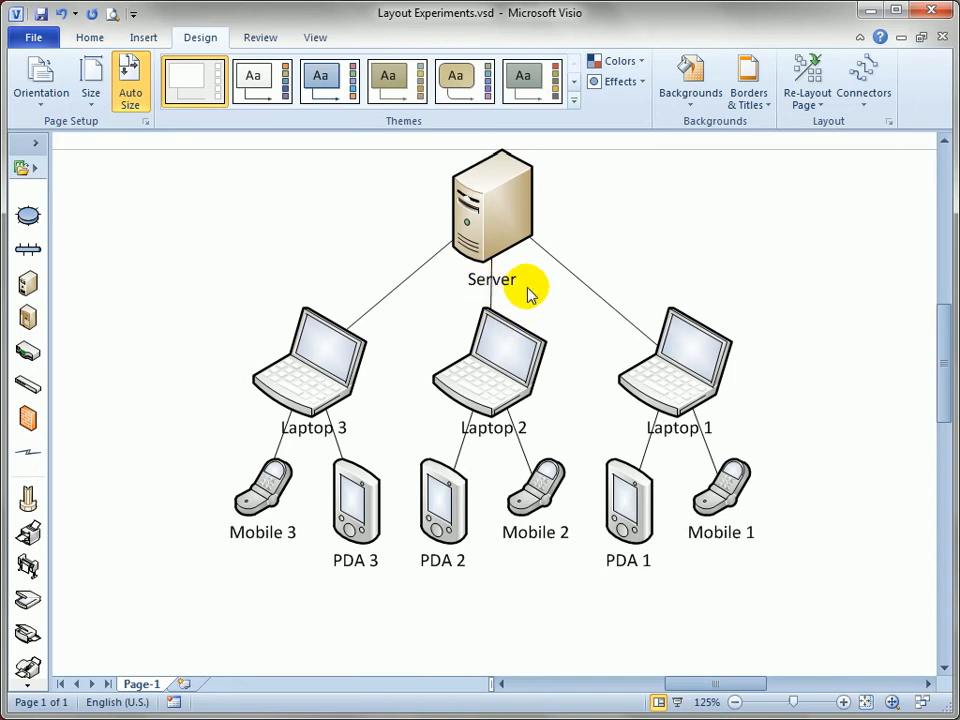
pyautogui.click(510, 210)
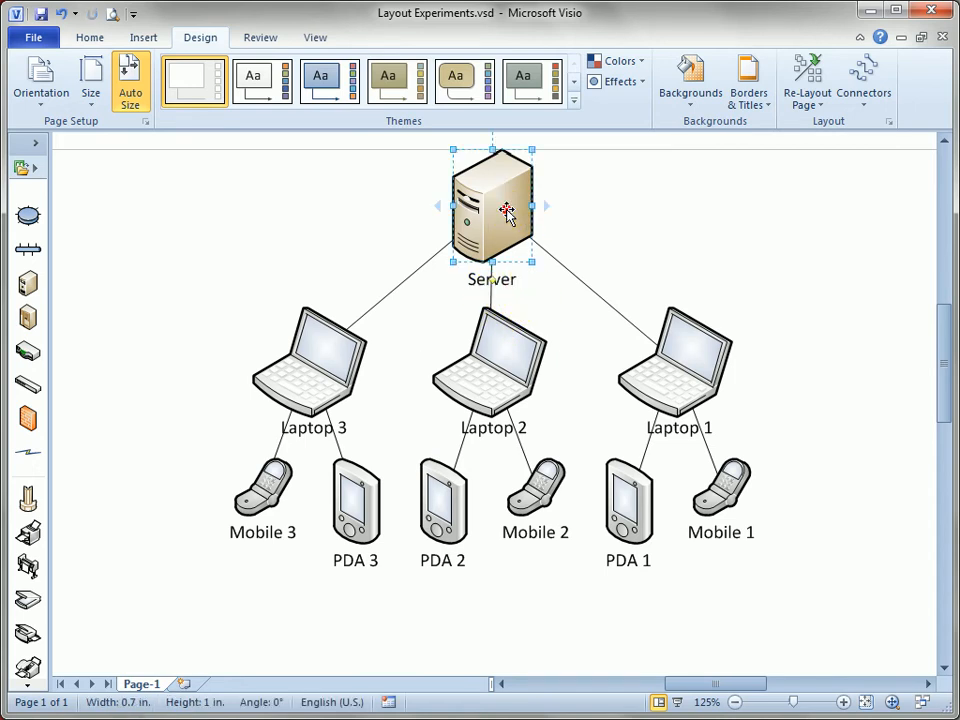
pyautogui.click(319, 374)
pyautogui.click(495, 208)
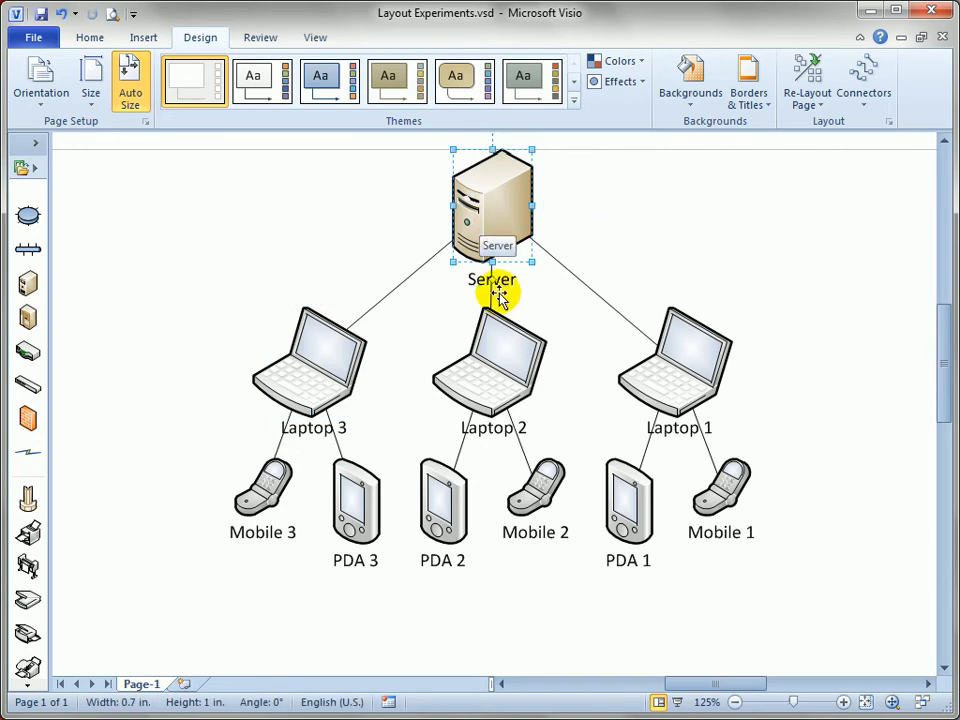
pyautogui.moveTo(491, 280); pyautogui.dragTo(568, 211)
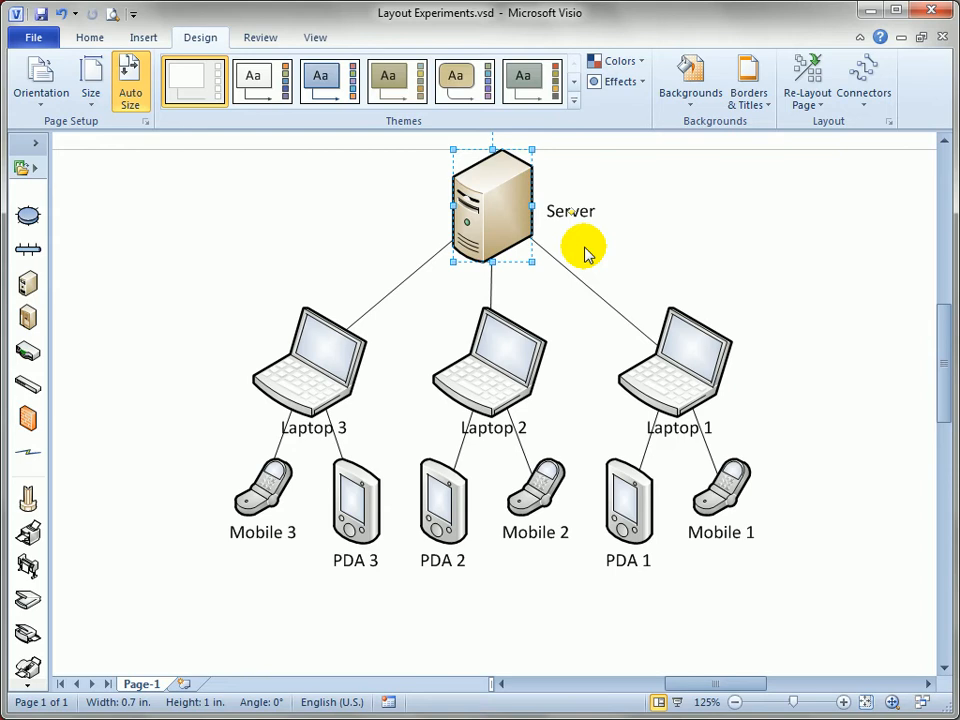
pyautogui.click(636, 241)
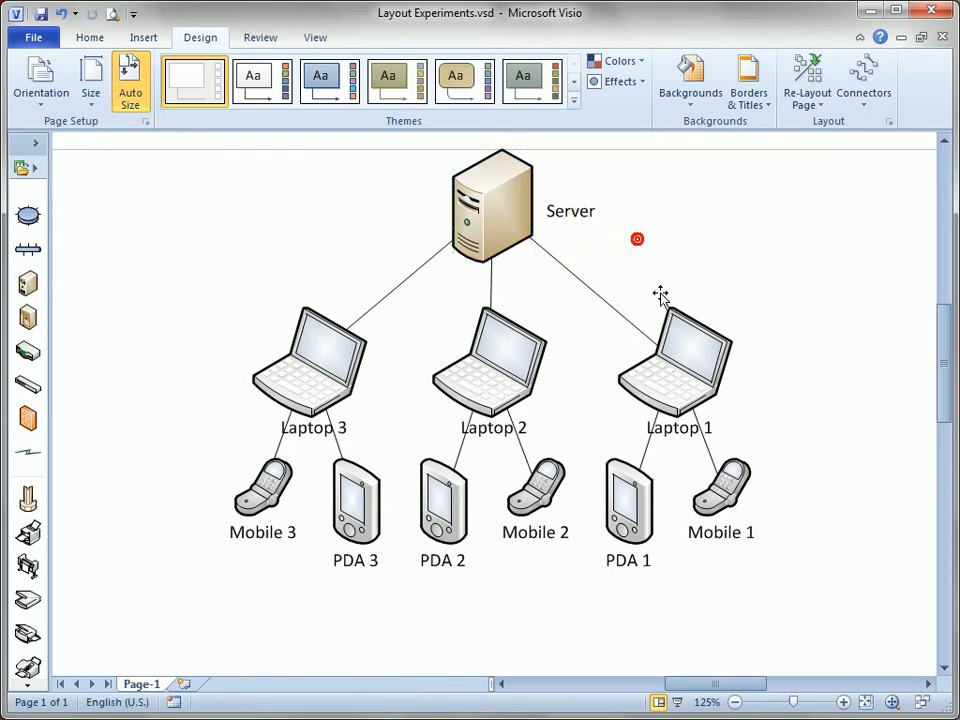
# Step: Select the entire network diagram and set the text block background of its shapes to a solid color
pyautogui.moveTo(827, 606); pyautogui.dragTo(165, 205)
pyautogui.moveTo(190, 320); pyautogui.dragTo(193, 294)
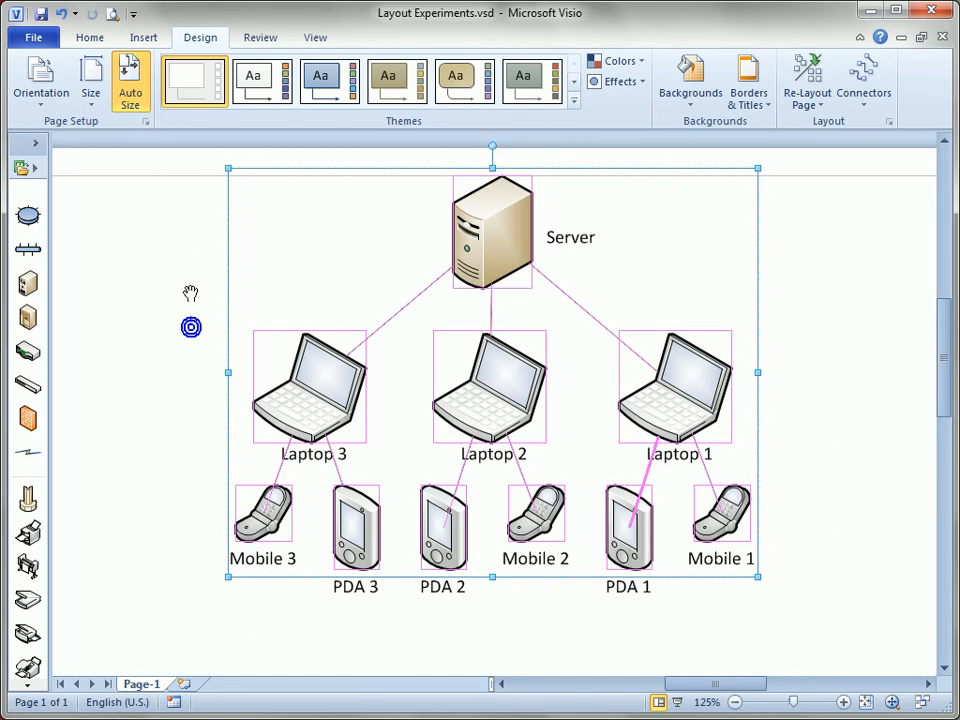
pyautogui.click(90, 37)
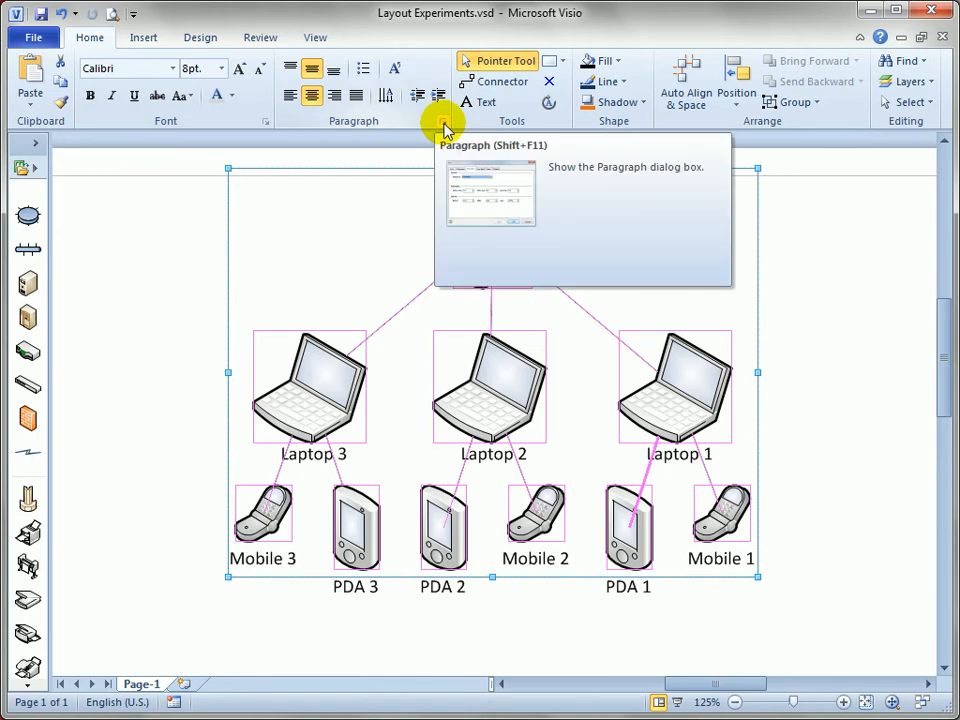
pyautogui.click(265, 123)
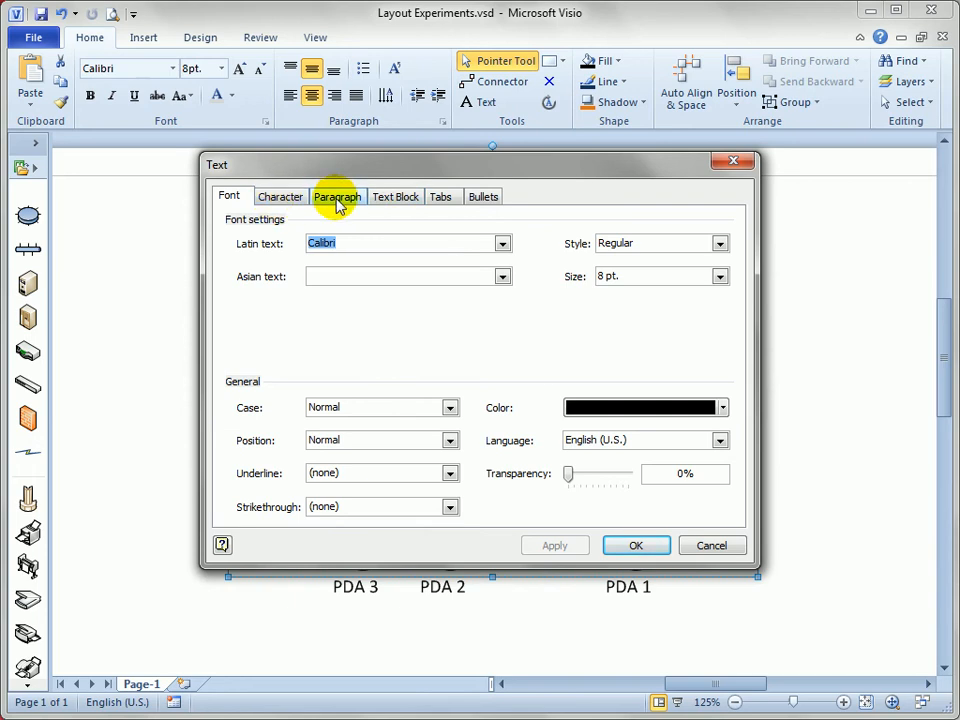
pyautogui.click(402, 198)
pyautogui.moveTo(448, 167); pyautogui.dragTo(597, 126)
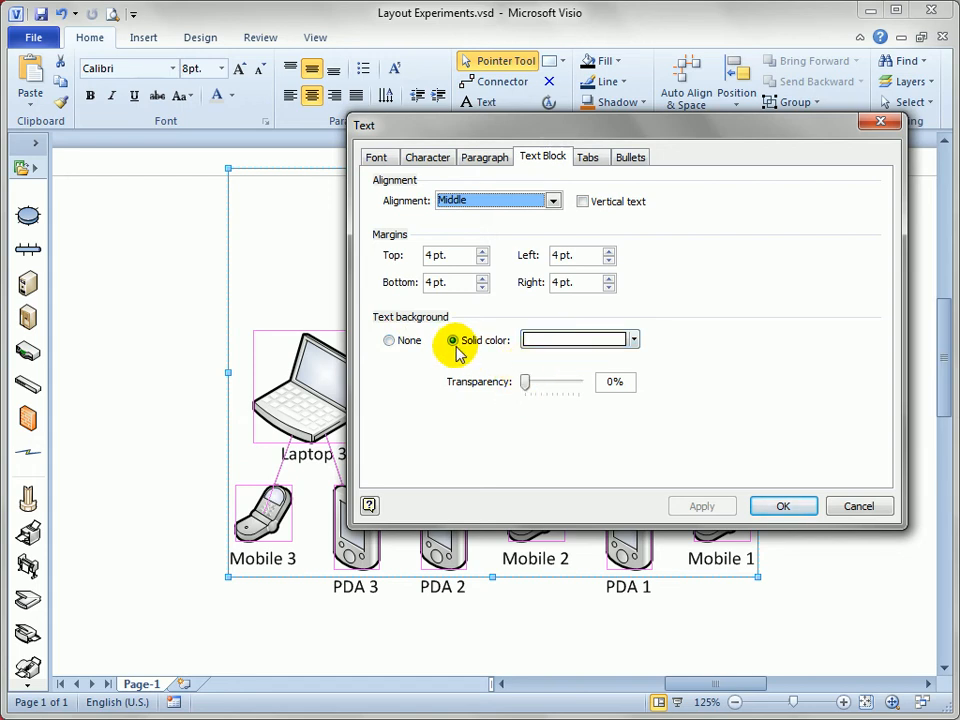
pyautogui.click(388, 340)
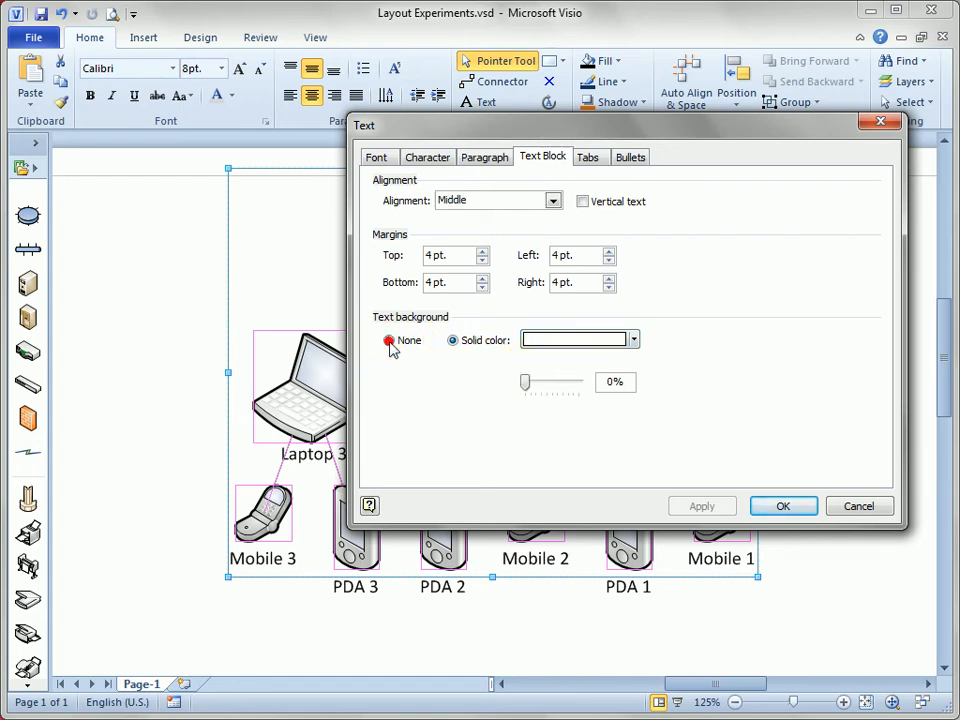
pyautogui.click(453, 341)
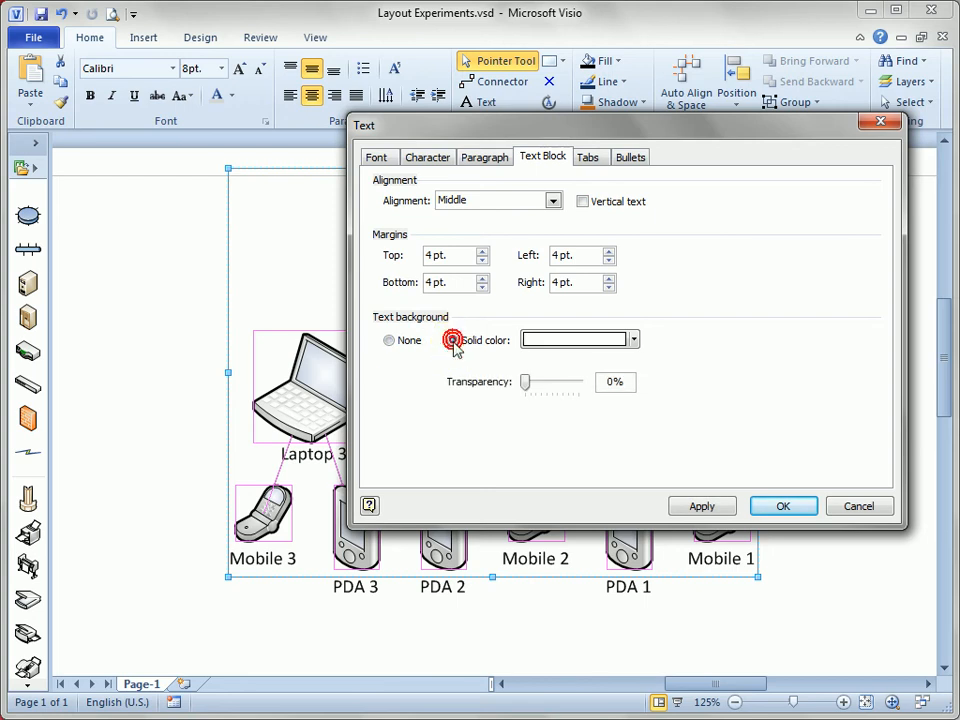
# Step: Apply the grey "Background, Darker 15%" as the solid text background of all the selected shapes
pyautogui.click(633, 340)
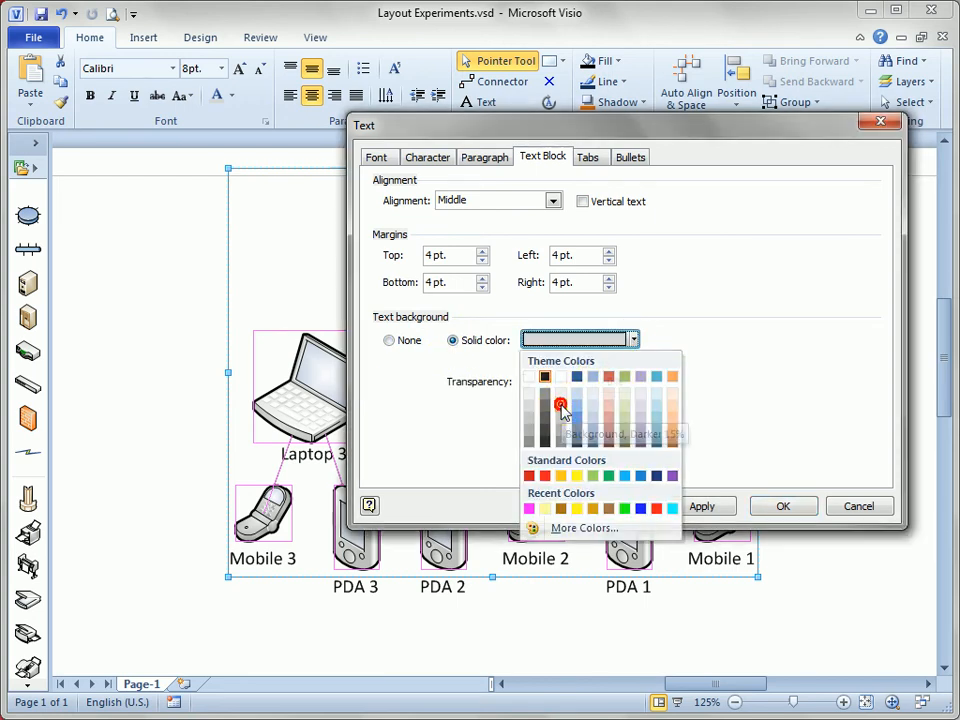
pyautogui.click(561, 406)
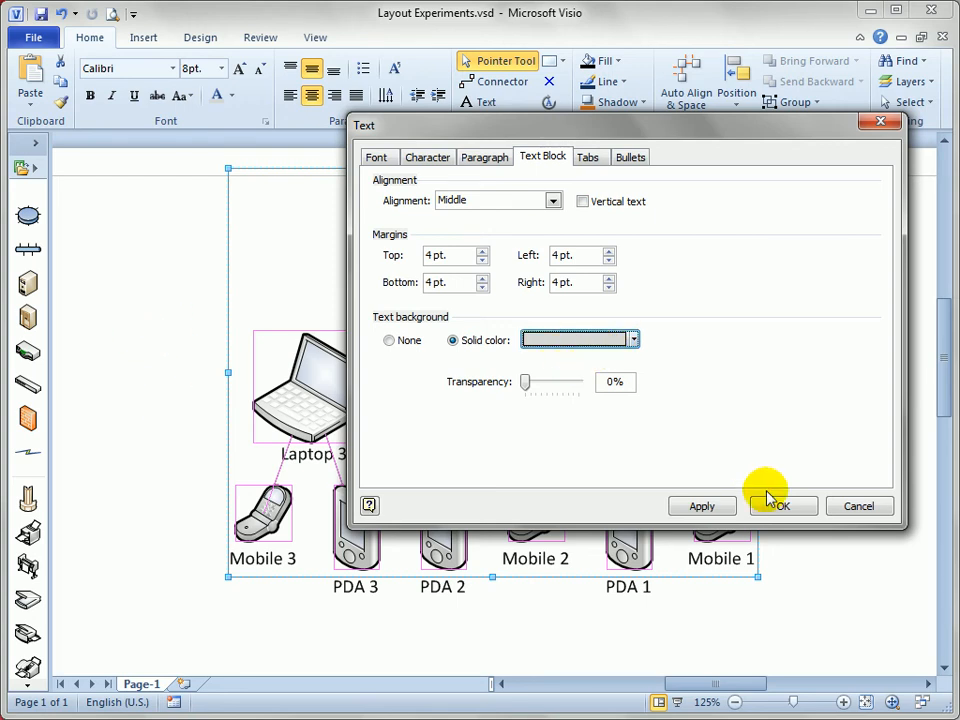
pyautogui.click(703, 507)
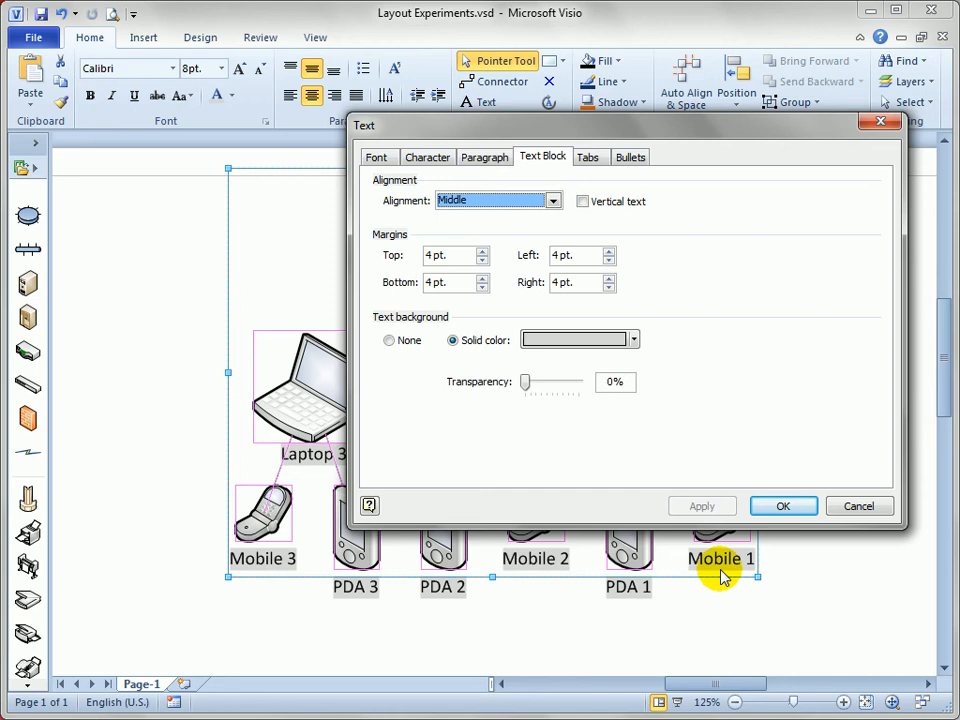
# Step: Change the labels' solid text background to white and inspect the connectors around the laptop labels up close
pyautogui.click(634, 340)
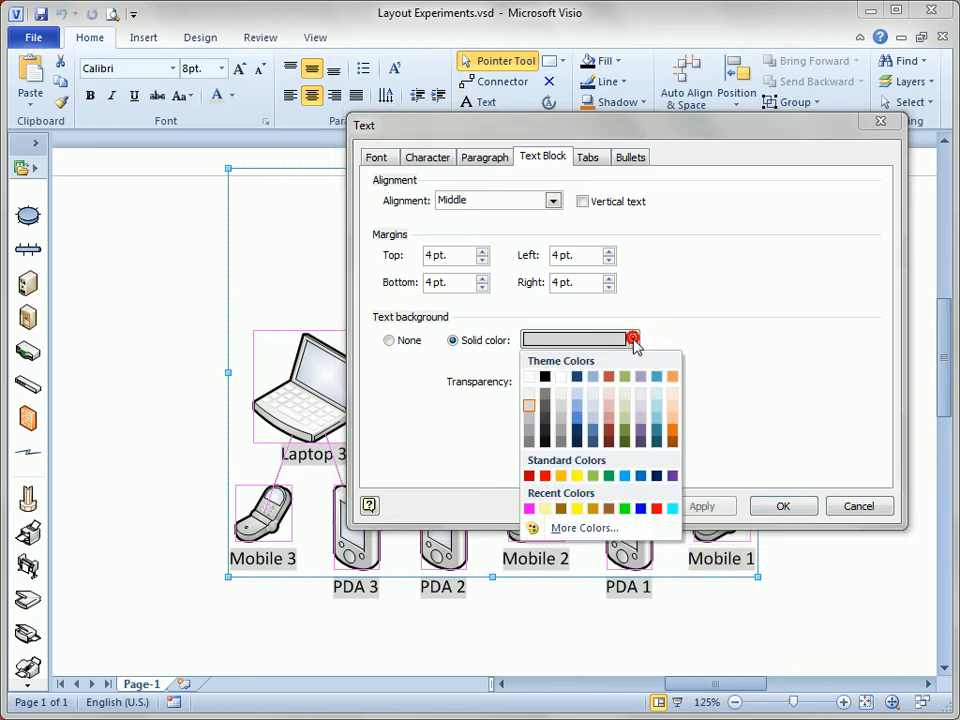
pyautogui.click(530, 376)
pyautogui.click(785, 506)
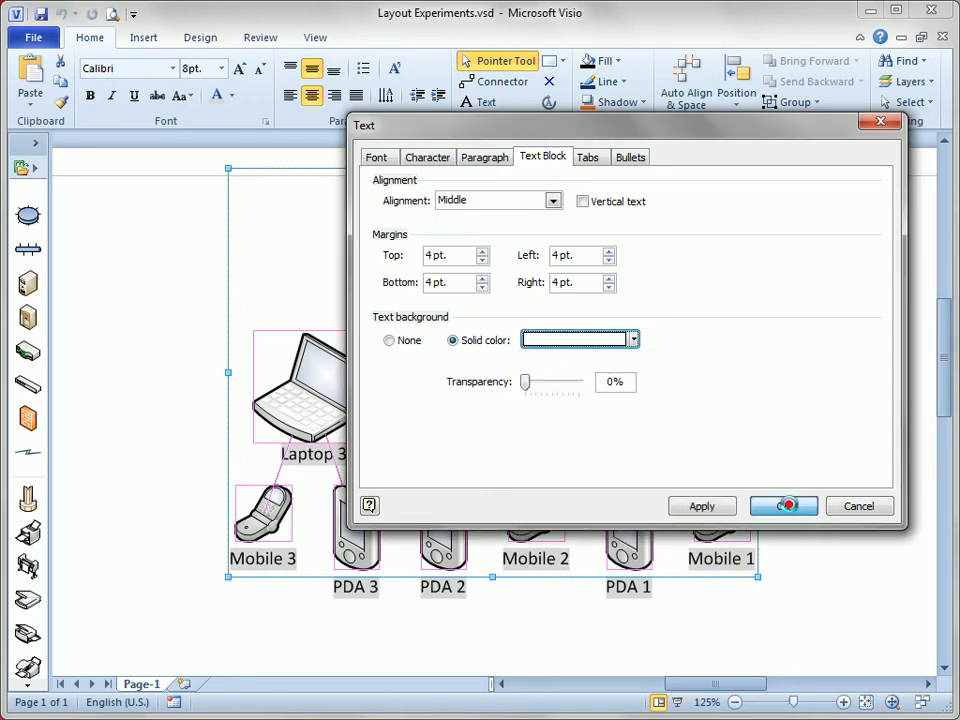
pyautogui.click(842, 574)
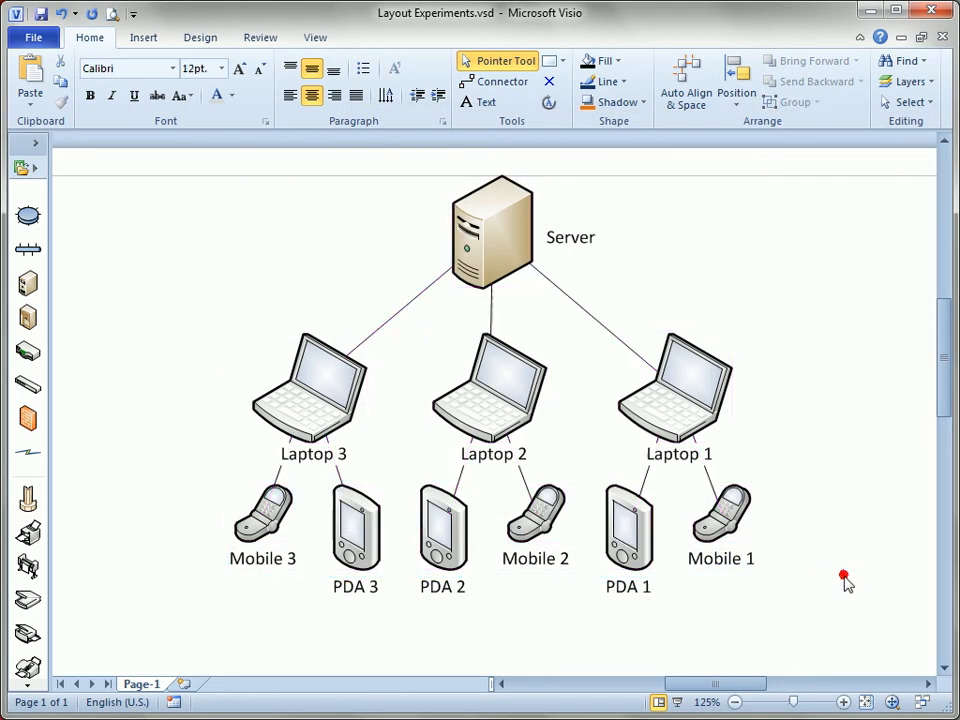
pyautogui.keyDown('ctrl'); pyautogui.keyDown('shift'); pyautogui.click(498, 459); pyautogui.keyUp('shift'); pyautogui.keyUp('ctrl')
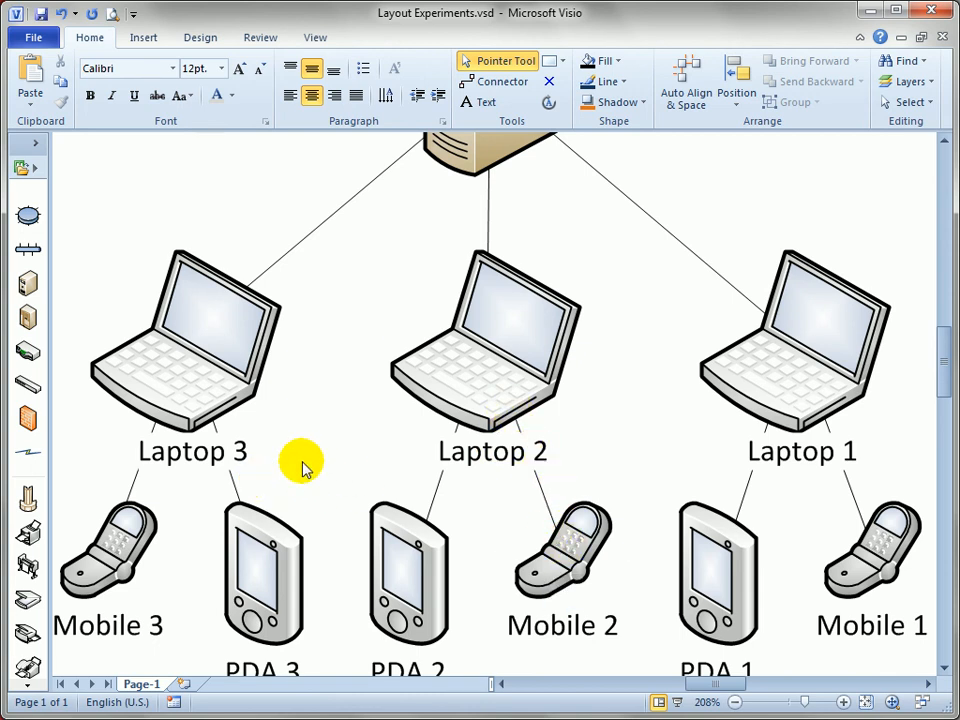
pyautogui.keyDown('ctrl'); pyautogui.keyDown('shift'); pyautogui.rightClick(314, 429); pyautogui.keyUp('shift'); pyautogui.keyUp('ctrl')
pyautogui.moveTo(313, 428); pyautogui.dragTo(346, 421)
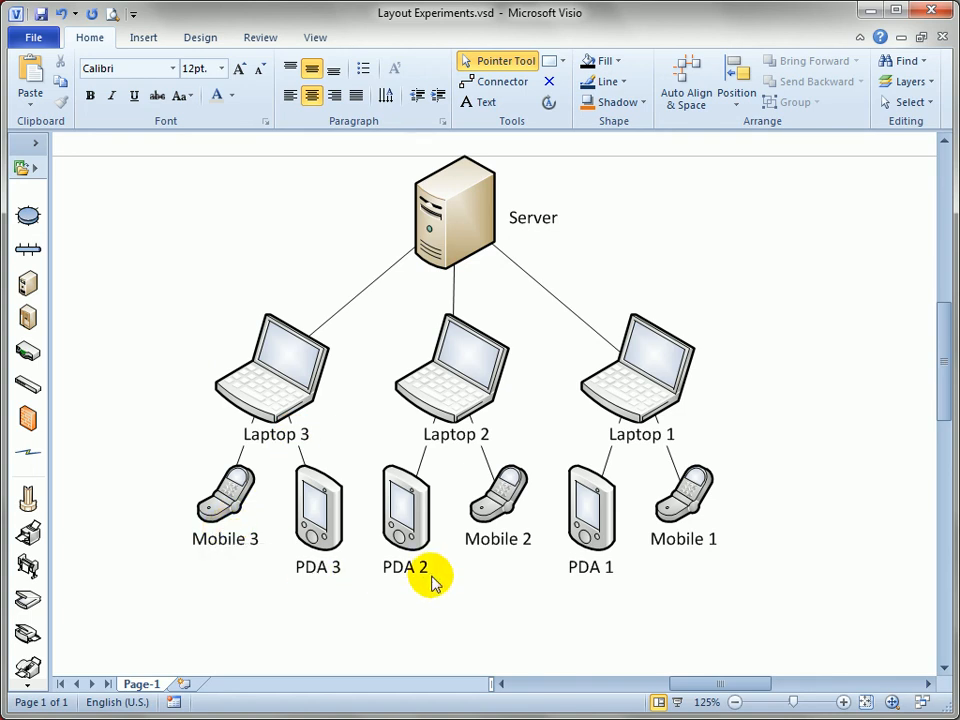
# Step: Re-lay out the page with the Radial layout and switch it to the Circular layout
pyautogui.click(192, 40)
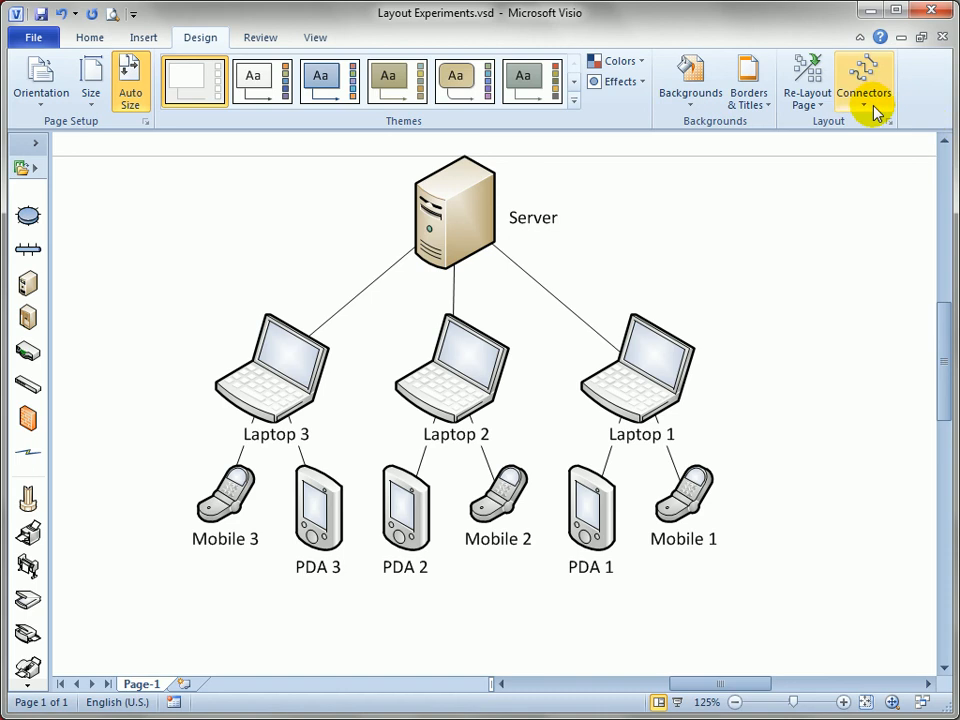
pyautogui.click(821, 107)
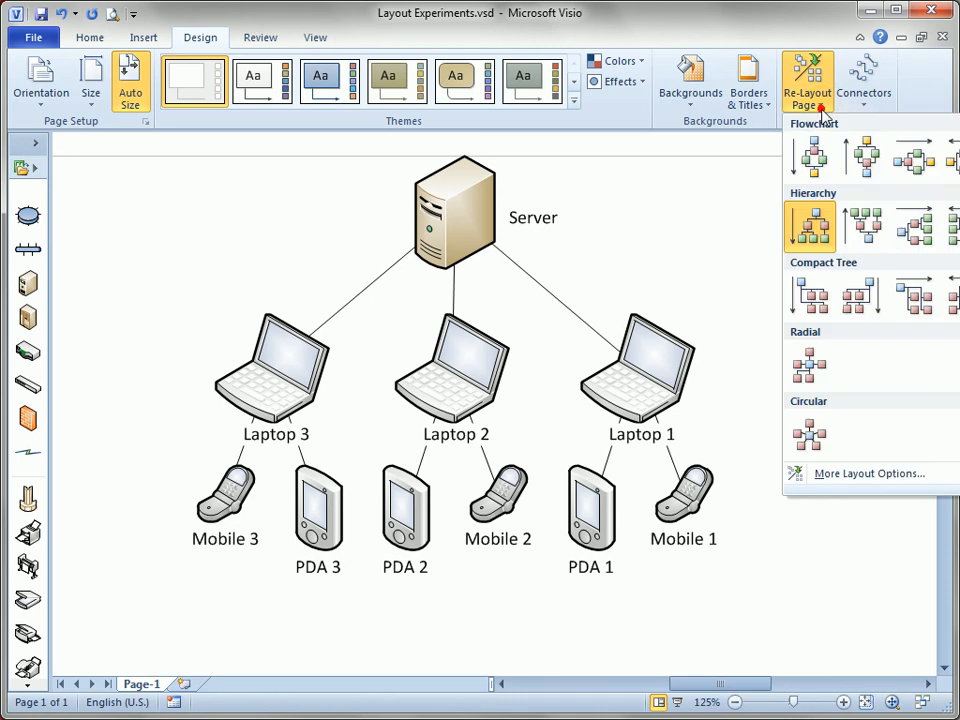
pyautogui.click(814, 375)
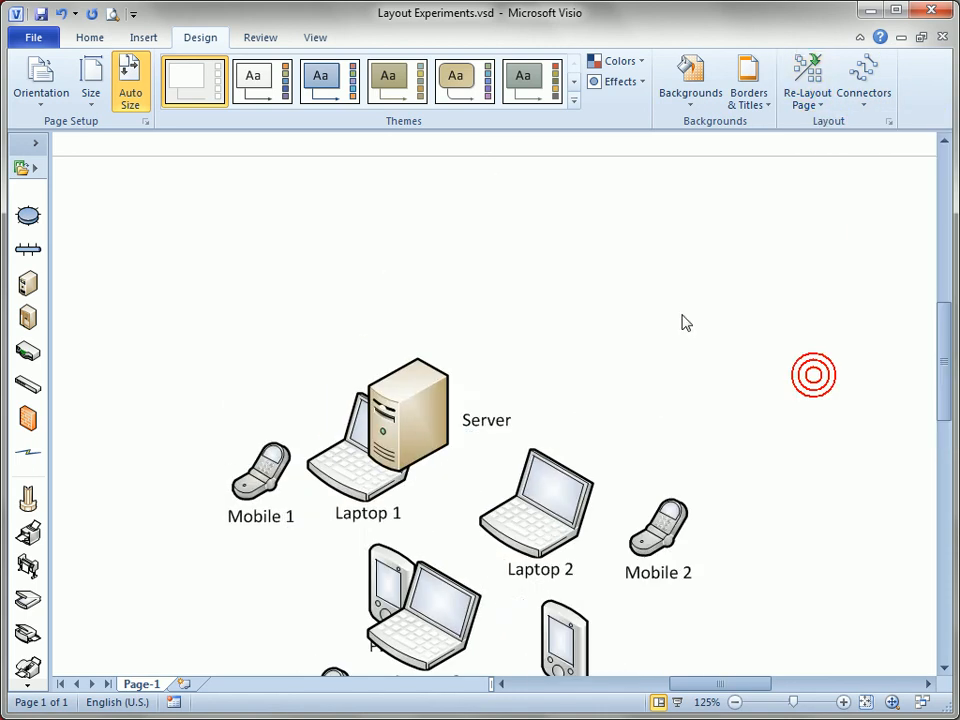
pyautogui.keyDown('ctrl'); pyautogui.keyDown('shift'); pyautogui.rightClick(653, 296); pyautogui.keyUp('shift'); pyautogui.keyUp('ctrl')
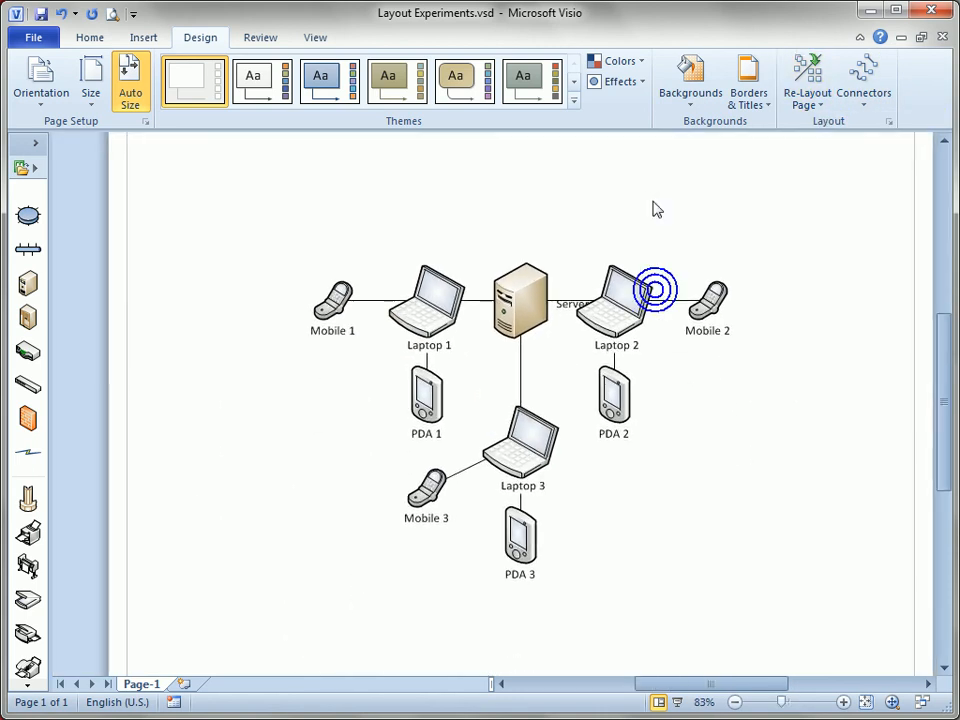
pyautogui.click(819, 107)
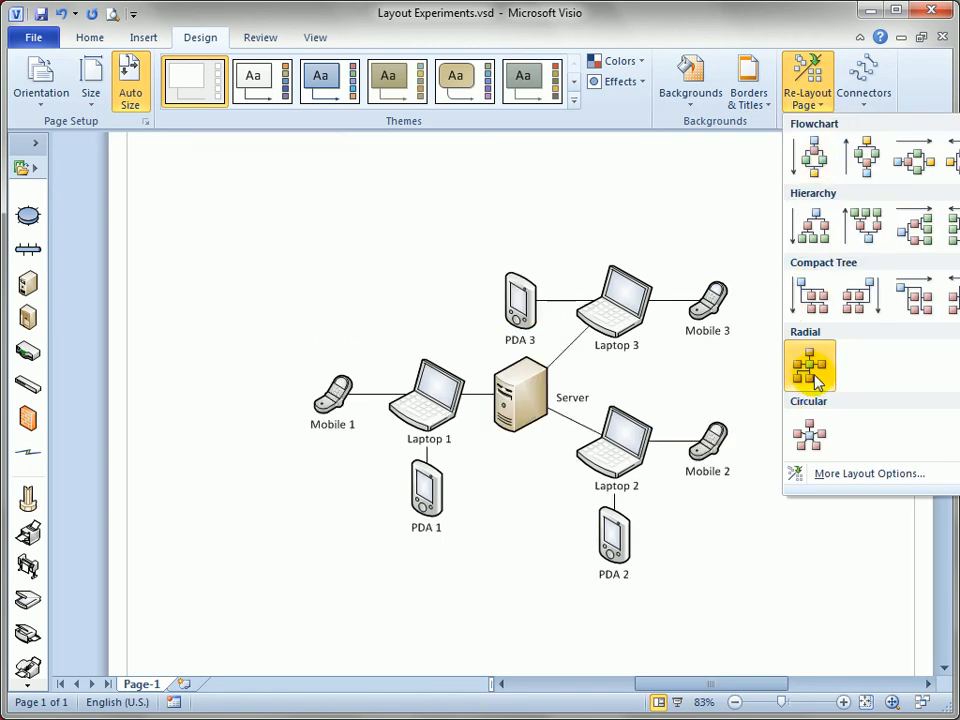
pyautogui.click(817, 432)
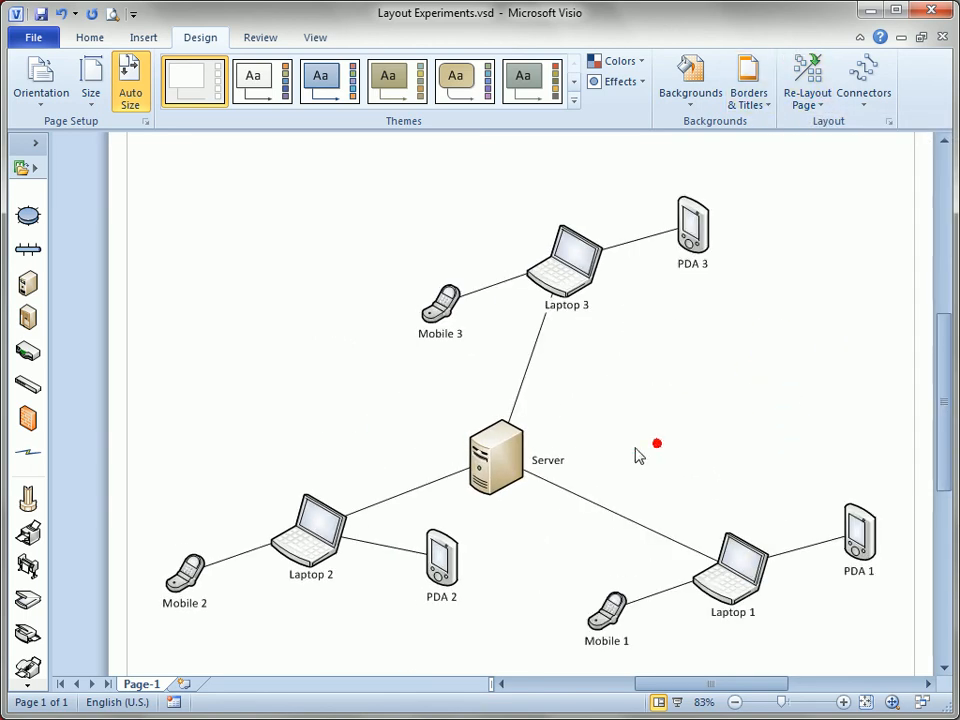
# Step: Move the Server out of the center to the left of Mobile 3 and reapply the Circular layout
pyautogui.moveTo(499, 454); pyautogui.dragTo(331, 346)
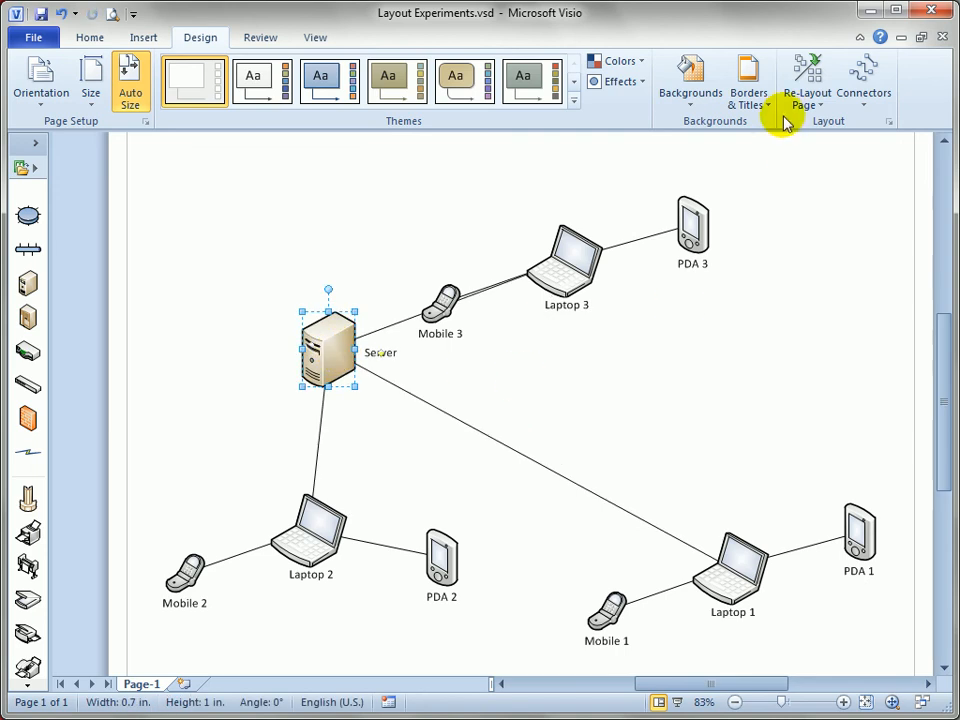
pyautogui.click(806, 92)
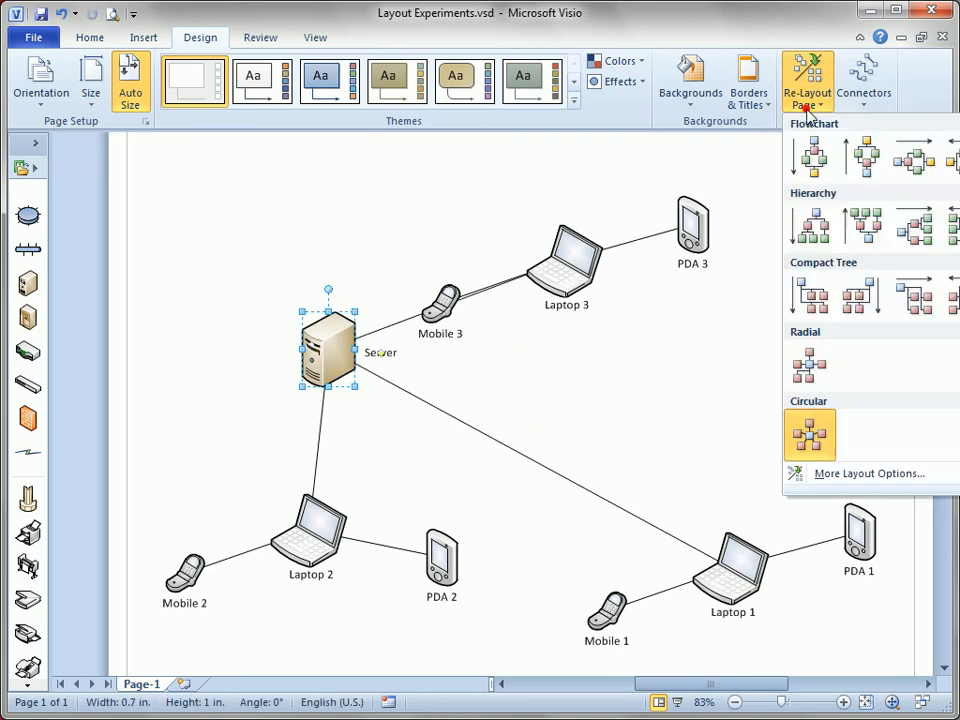
pyautogui.click(814, 440)
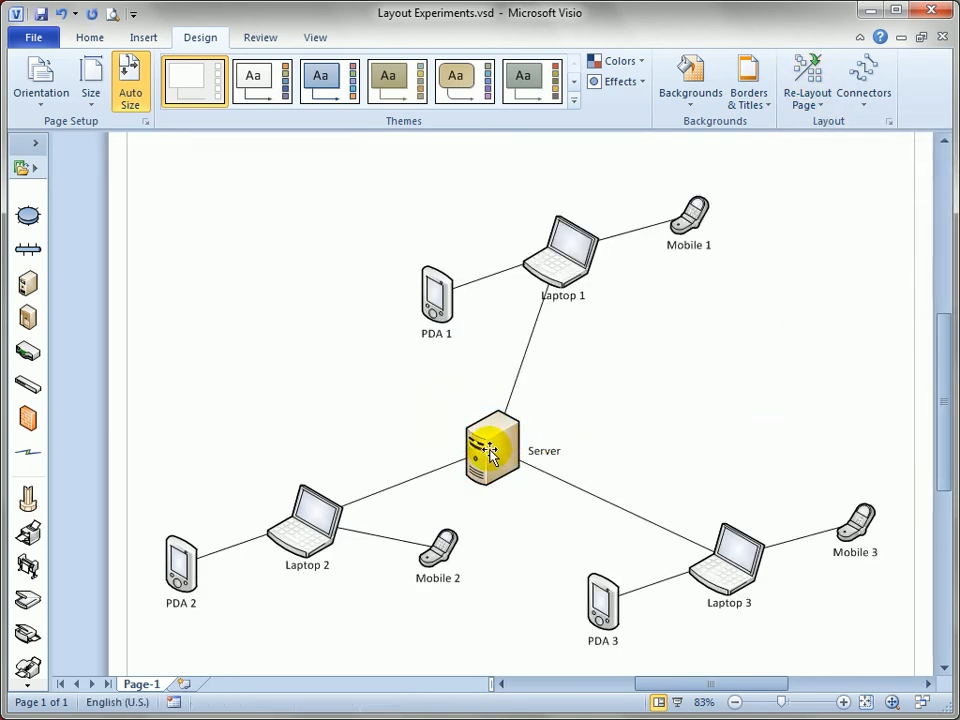
# Step: Move the Server to the far right of the diagram and Laptop 1 above PDA 1, and open the page's layout choices
pyautogui.moveTo(489, 446); pyautogui.dragTo(791, 312)
pyautogui.click(807, 95)
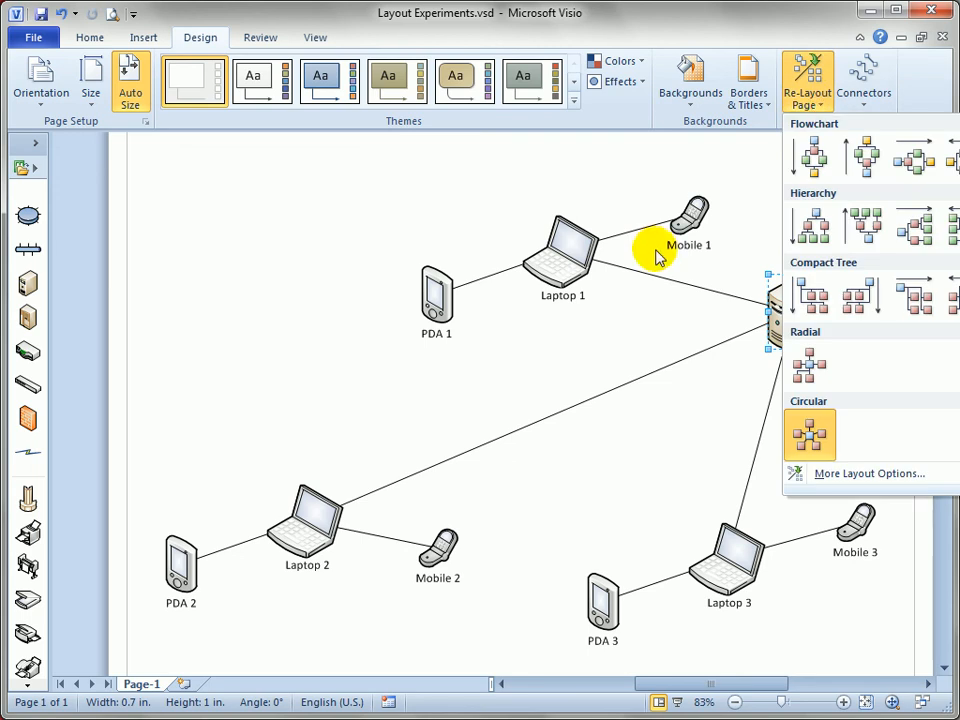
pyautogui.click(589, 324)
pyautogui.moveTo(566, 253); pyautogui.dragTo(396, 203)
pyautogui.click(808, 92)
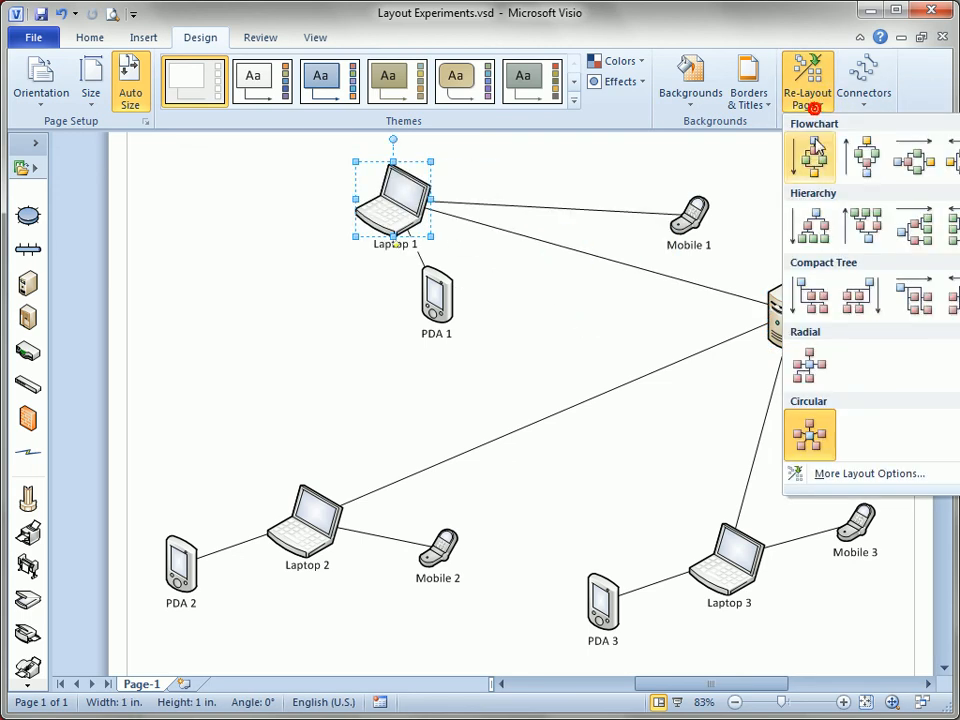